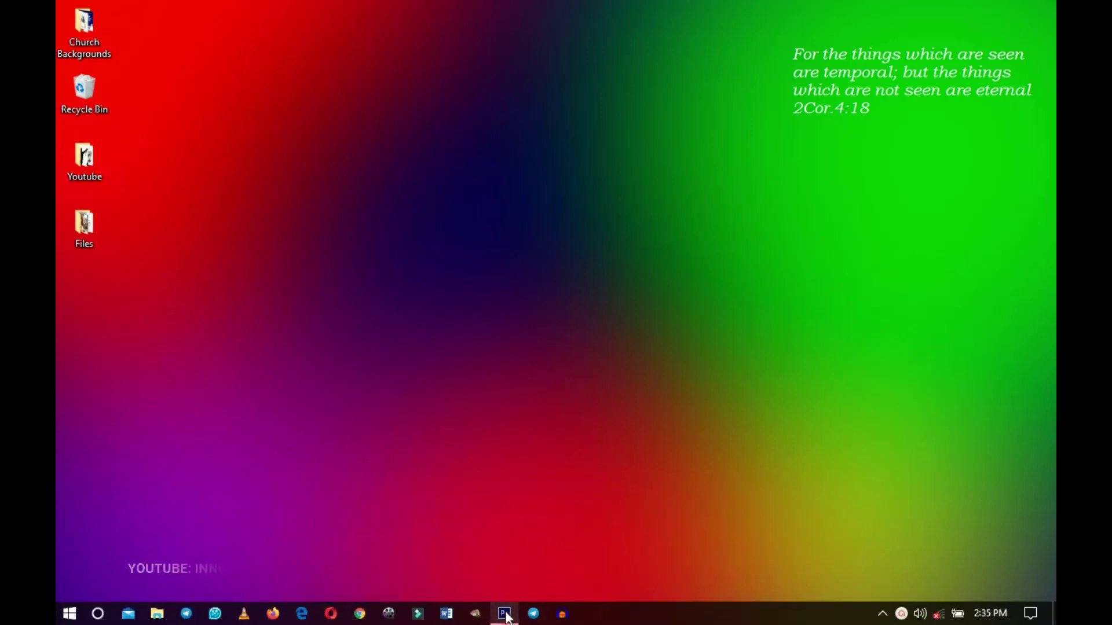
Step: Launch Photoshop CS6 from its taskbar icon
{"action": "left_click", "coordinate": [504, 617]}
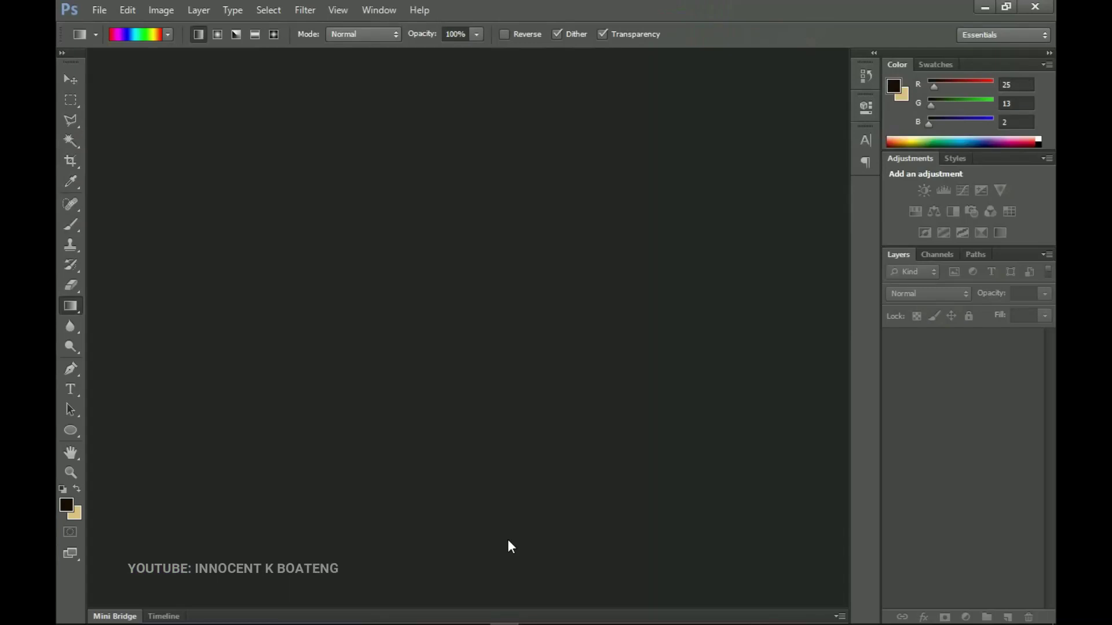
Step: Create a new International Paper A4 document, 210 × 297 mm at 300 pixels/inch
{"action": "left_click", "coordinate": [71, 81]}
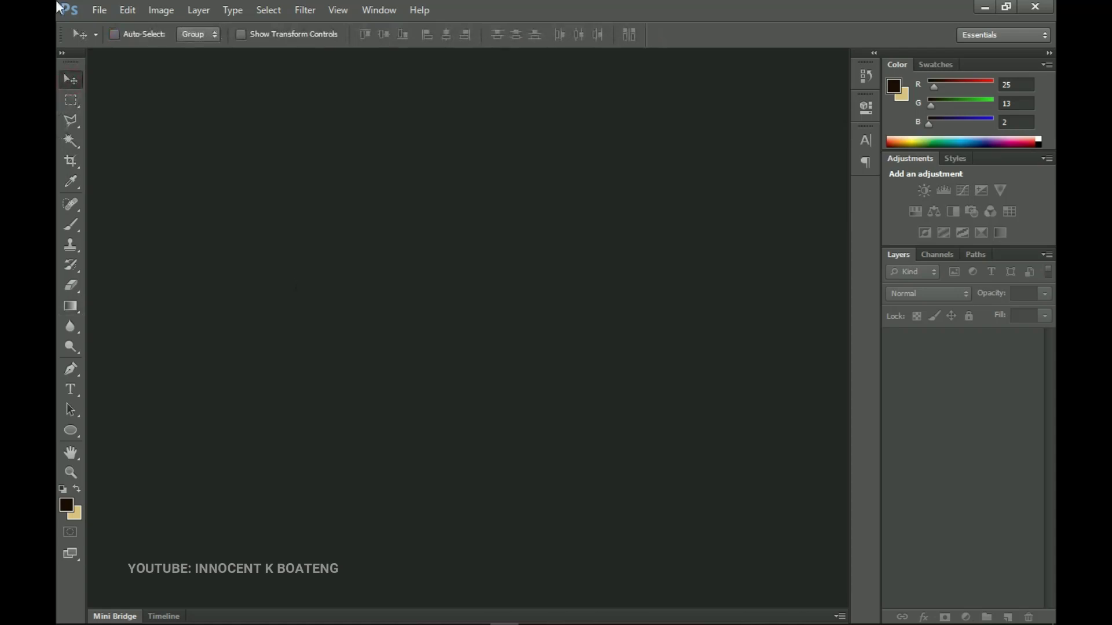
{"action": "left_click", "coordinate": [102, 15]}
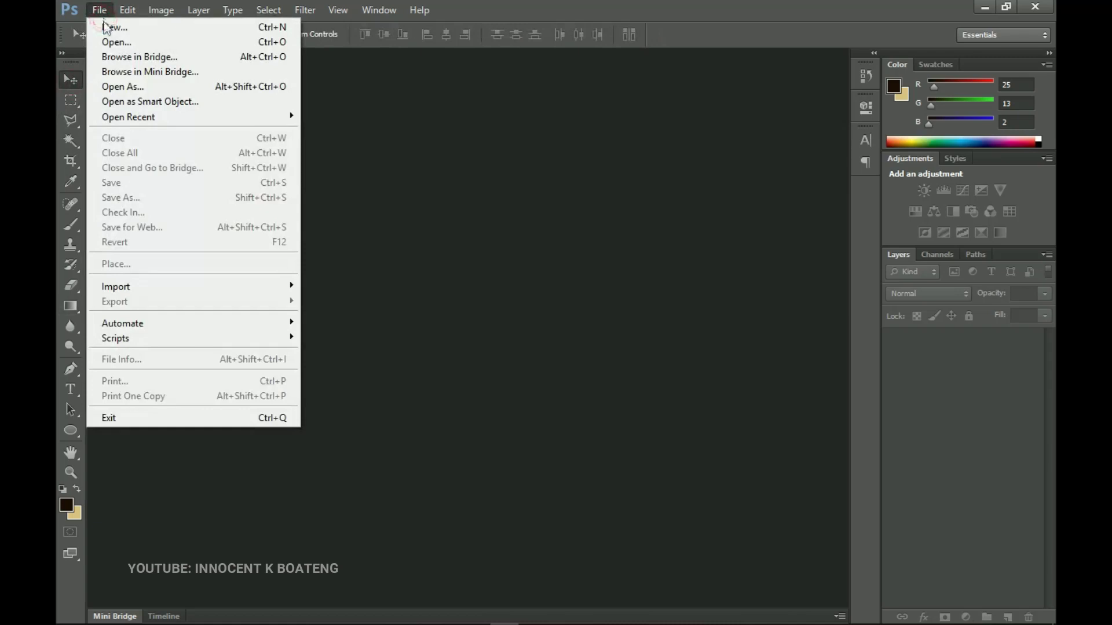
{"action": "left_click", "coordinate": [110, 27]}
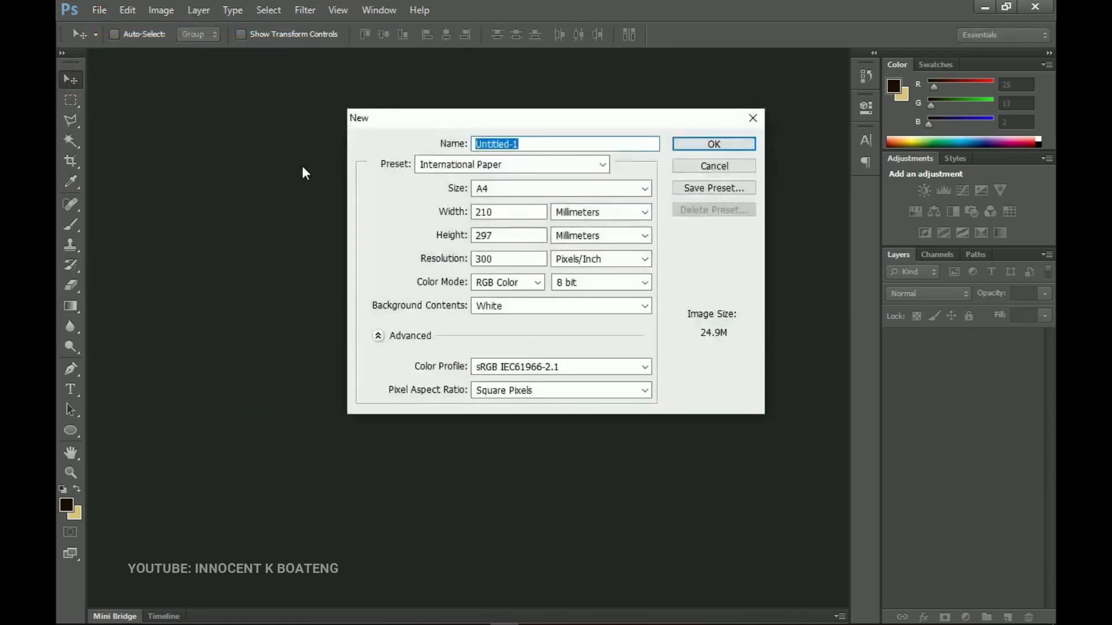
{"action": "left_click", "coordinate": [464, 171]}
{"action": "left_click", "coordinate": [463, 238]}
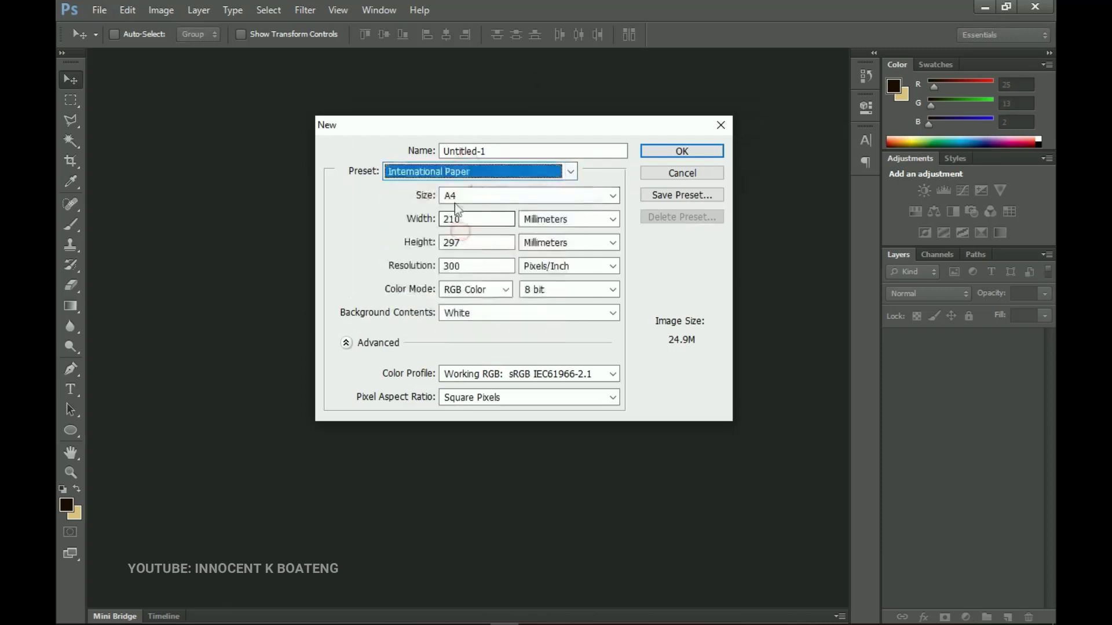
{"action": "left_click", "coordinate": [681, 150]}
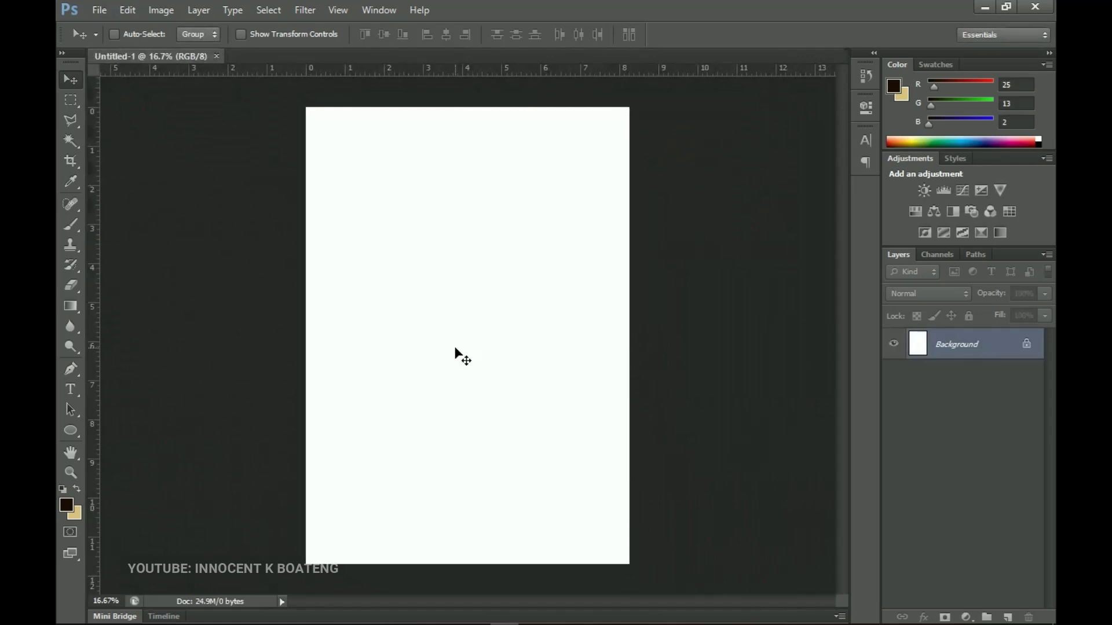
Step: Rotate the canvas 90° clockwise into landscape orientation
{"action": "left_click", "coordinate": [162, 12]}
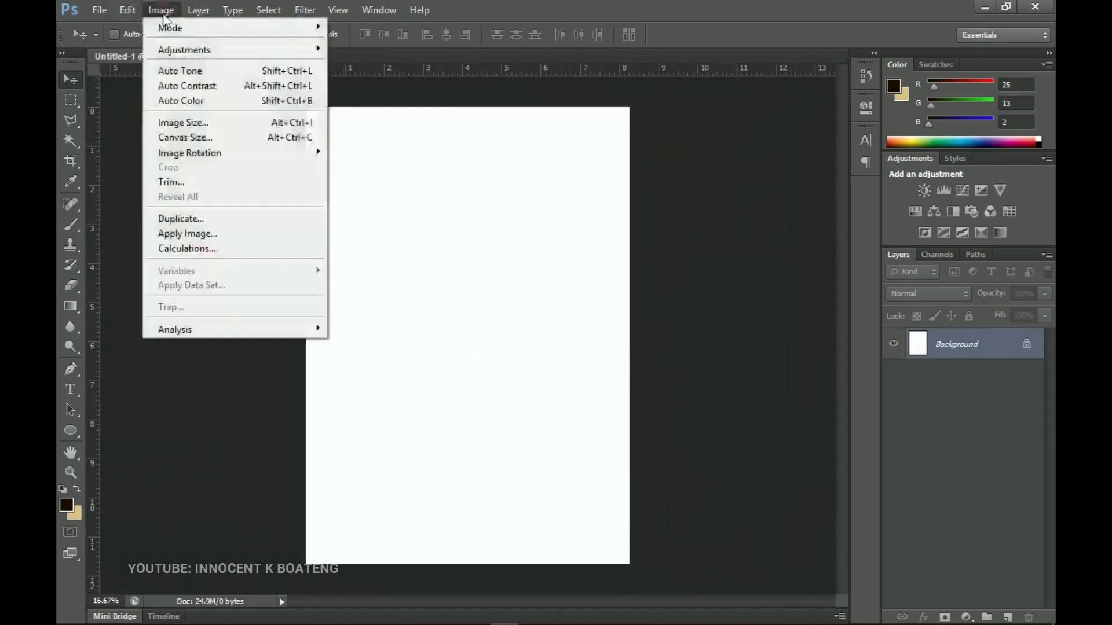
{"action": "mouse_move", "coordinate": [286, 154]}
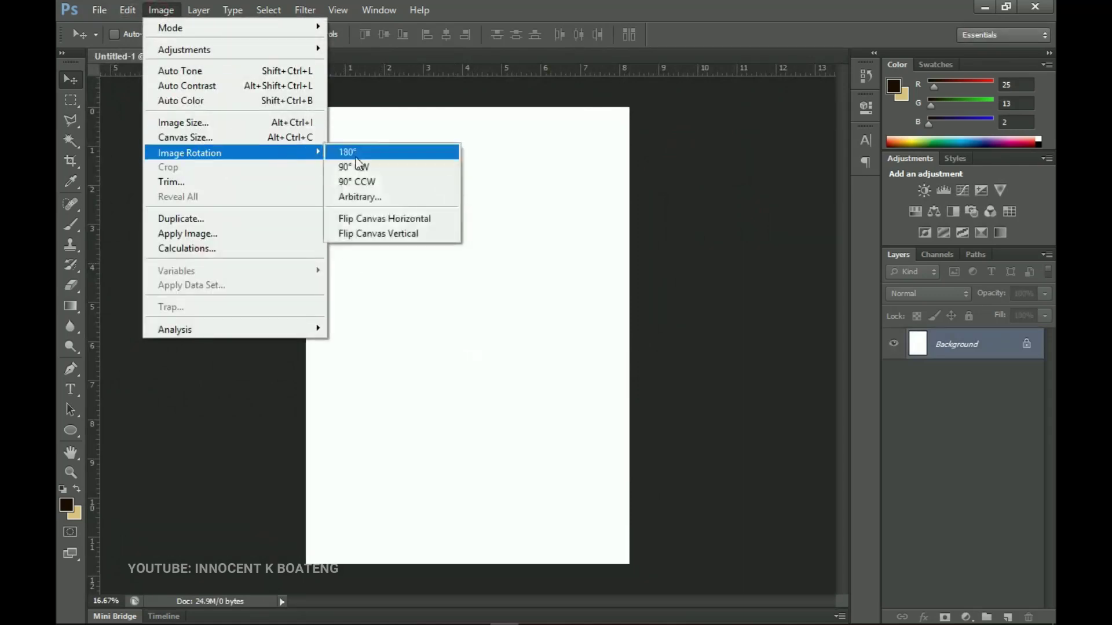
{"action": "left_click", "coordinate": [370, 167]}
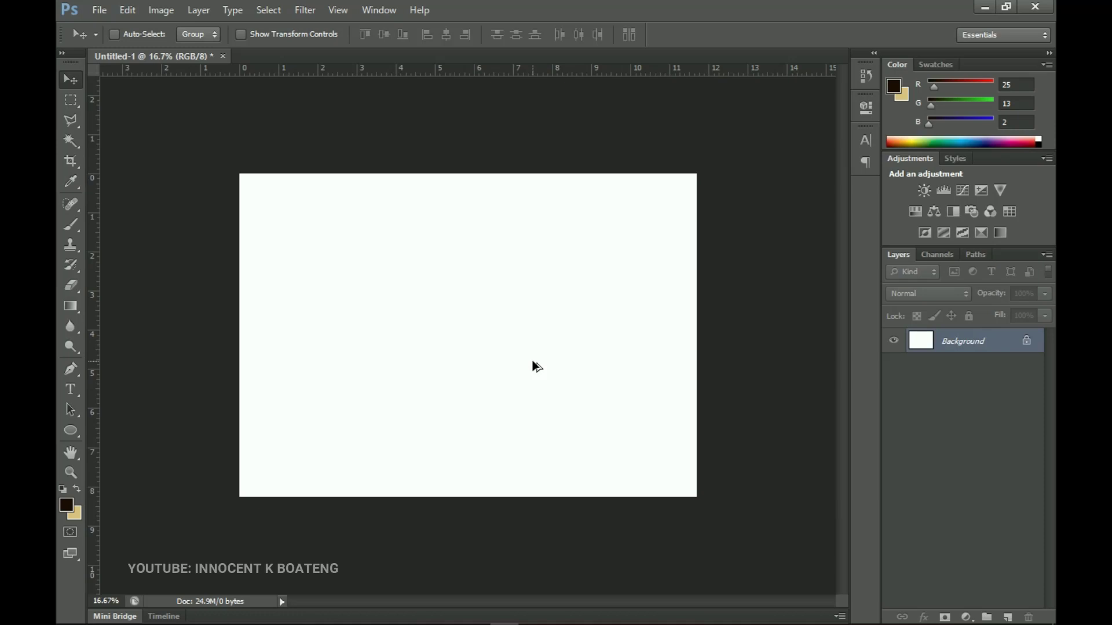
Step: Select the Gradient Tool and add an empty Layer 1 above the Background
{"action": "left_click", "coordinate": [79, 305]}
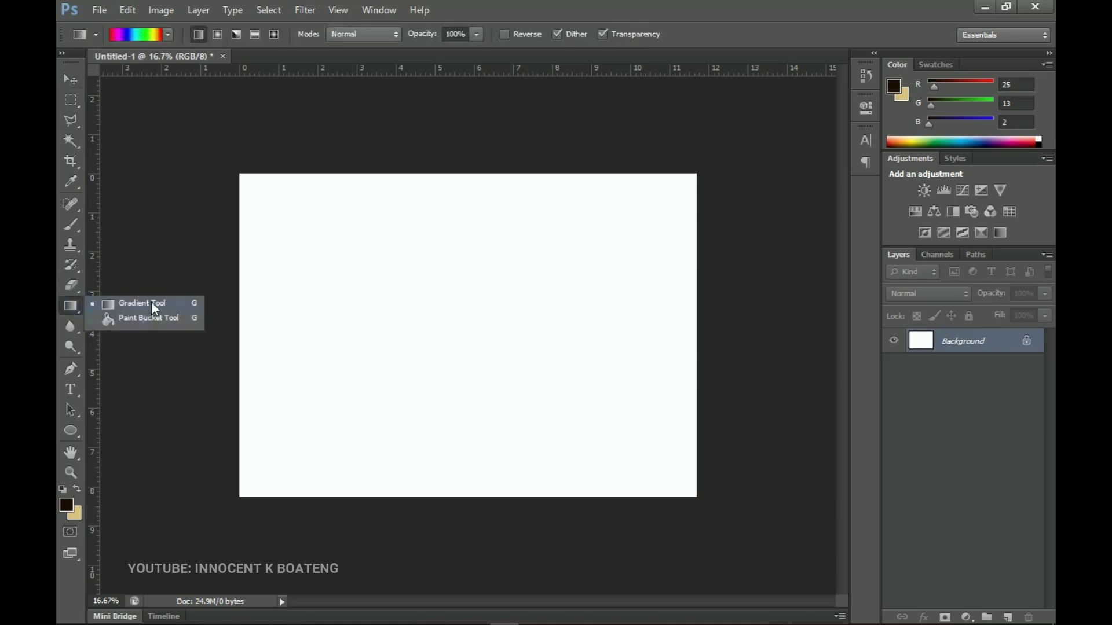
{"action": "left_click", "coordinate": [151, 302]}
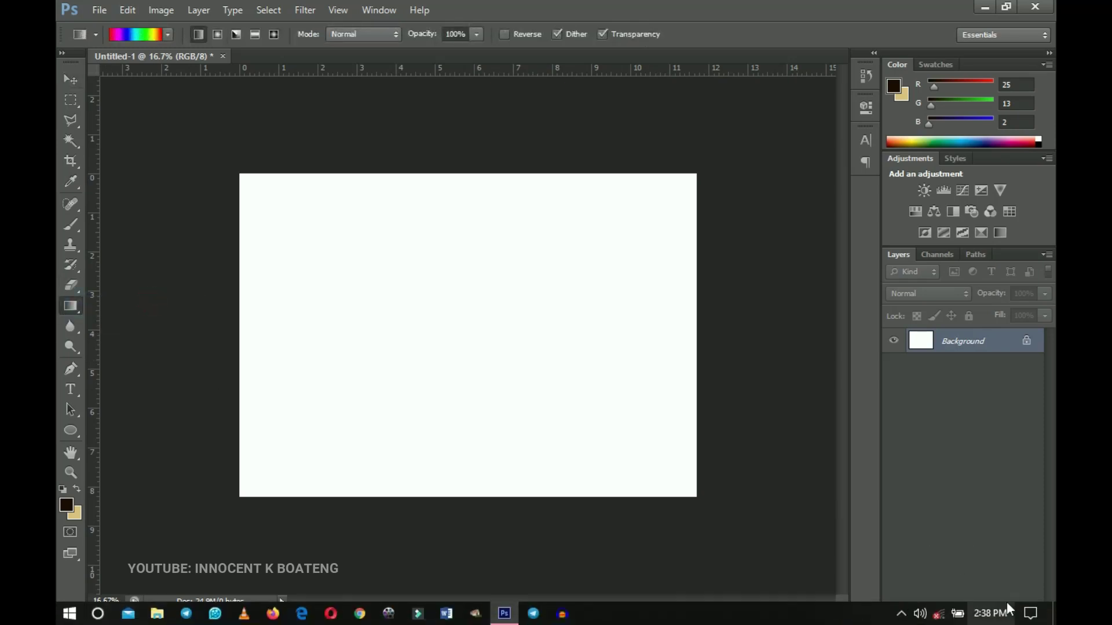
{"action": "left_click", "coordinate": [1007, 617]}
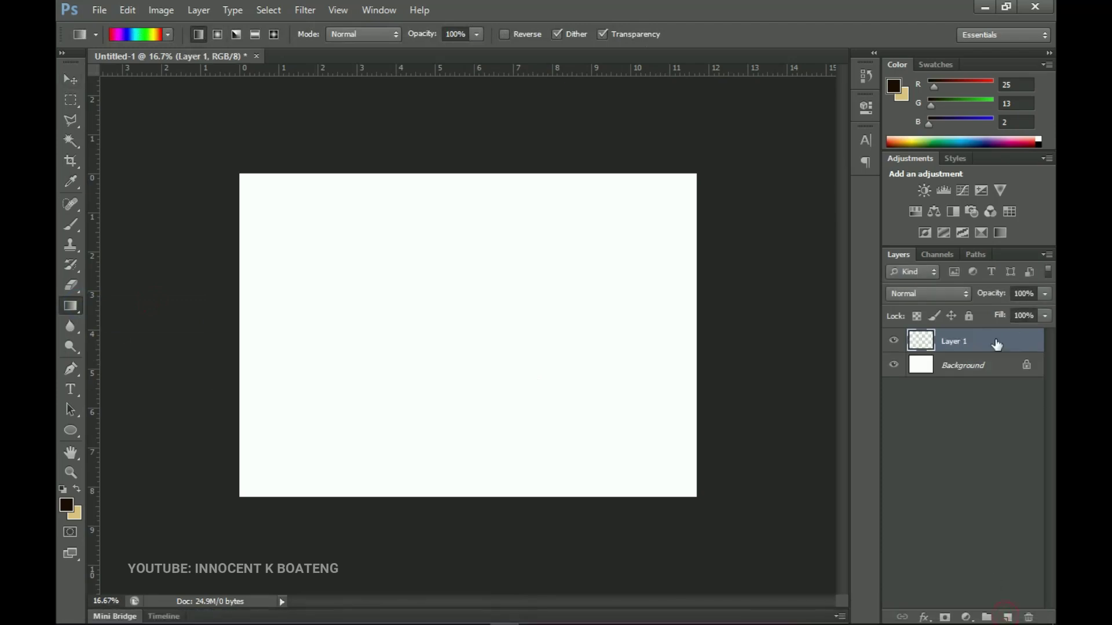
{"action": "right_click", "coordinate": [74, 309]}
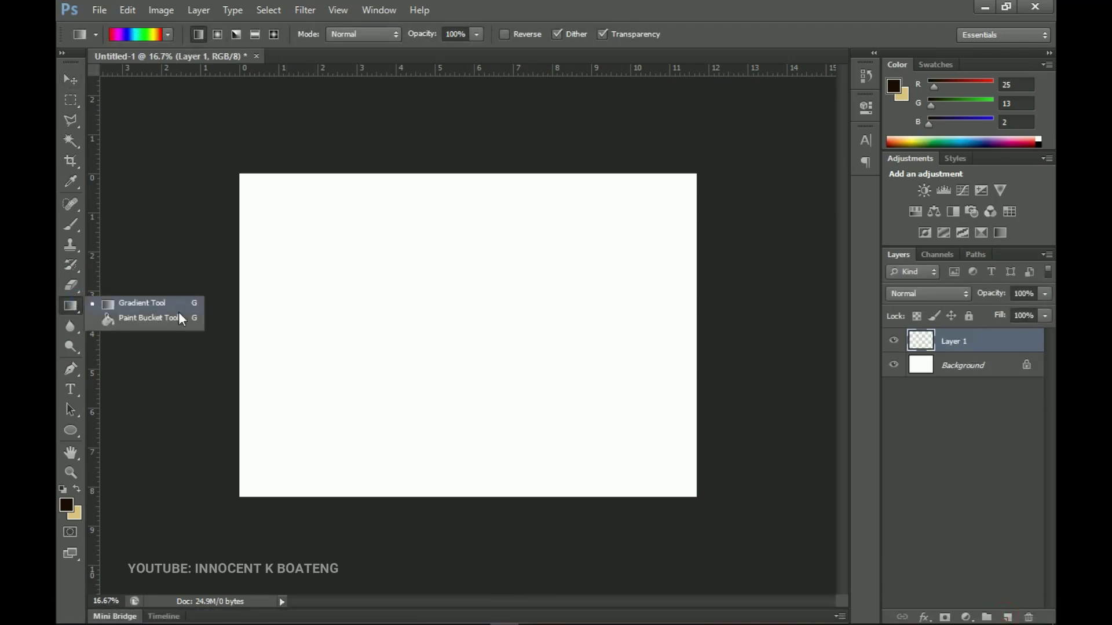
{"action": "left_click", "coordinate": [165, 304]}
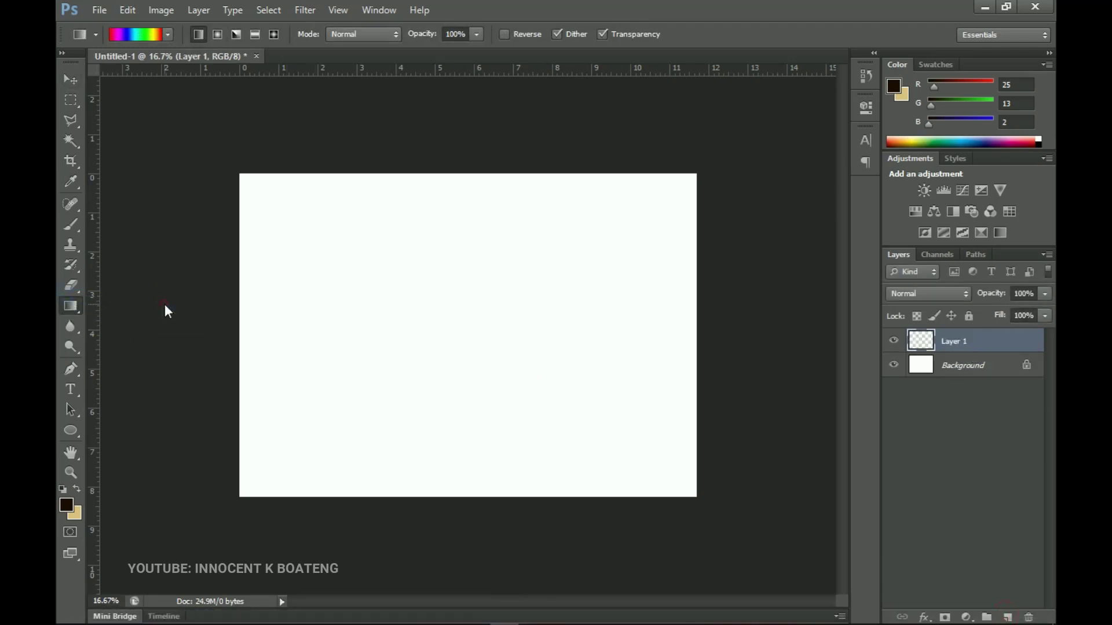
Step: Choose the Spectrum rainbow preset in the Gradient Editor
{"action": "left_click", "coordinate": [131, 35]}
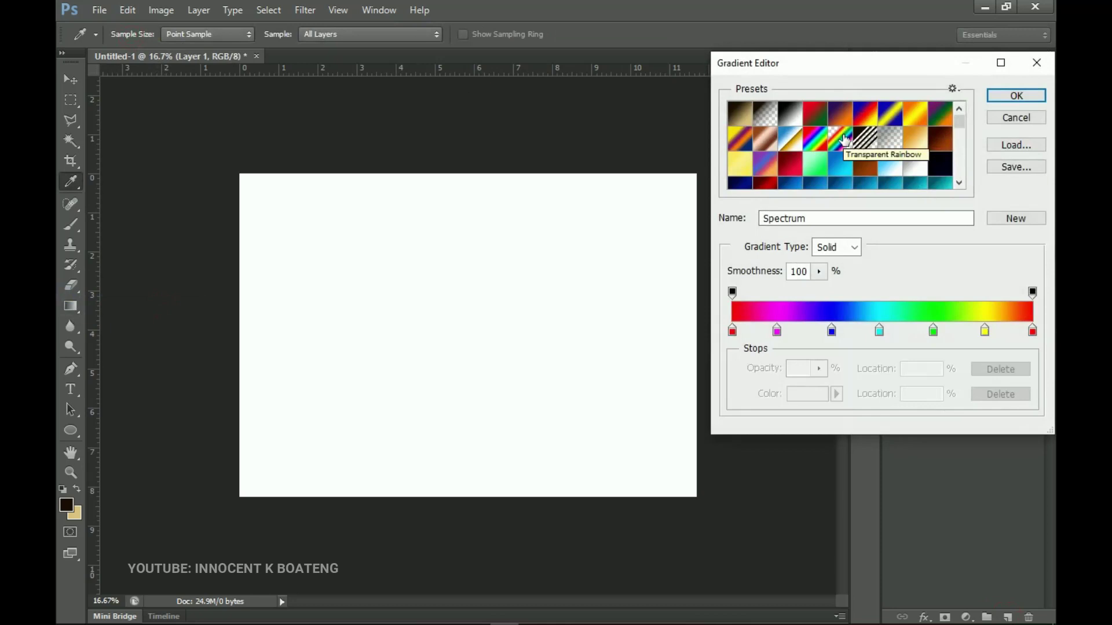
{"action": "left_click", "coordinate": [865, 115]}
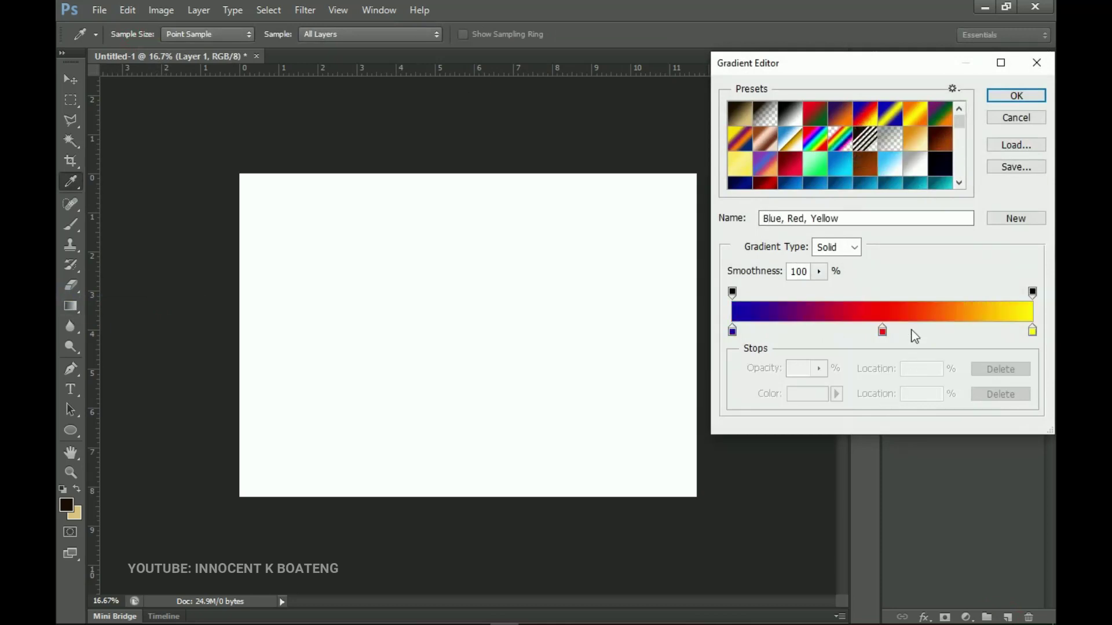
{"action": "left_click", "coordinate": [813, 144]}
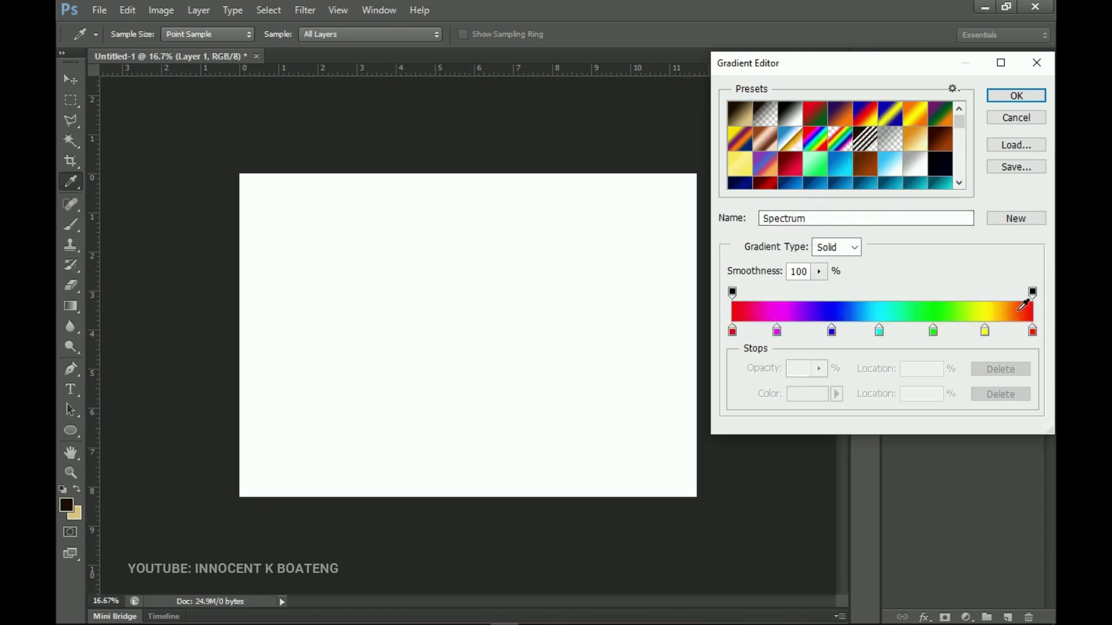
{"action": "left_click", "coordinate": [1017, 96]}
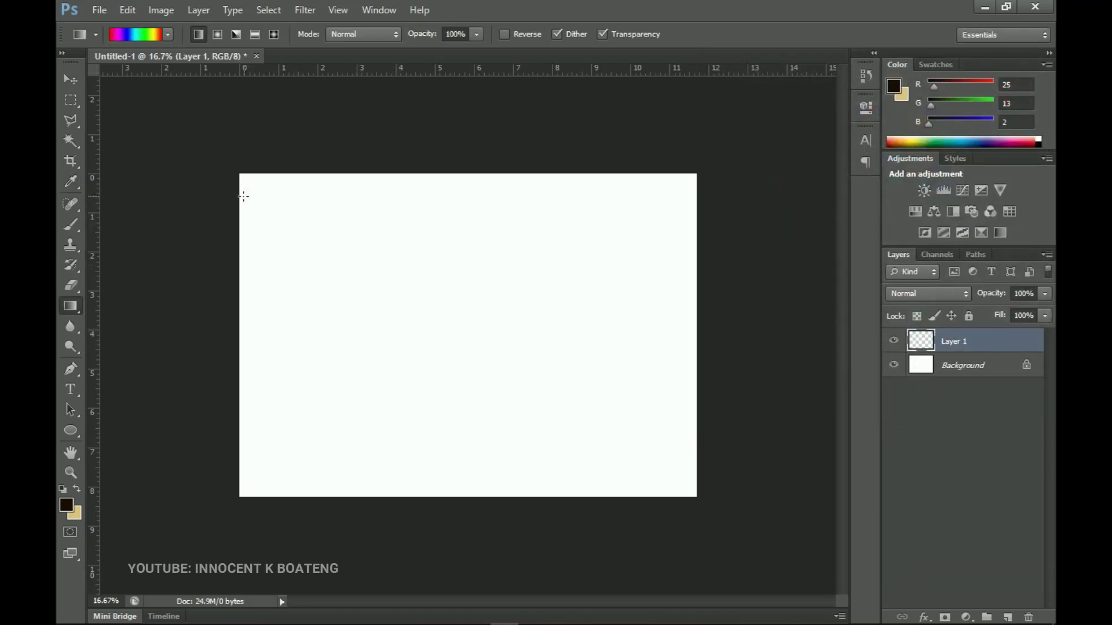
Step: Fill Layer 1 with a diagonal Spectrum gradient from the top-left to the bottom-right corner
{"action": "left_click_drag", "start_coordinate": [255, 189], "coordinate": [677, 470]}
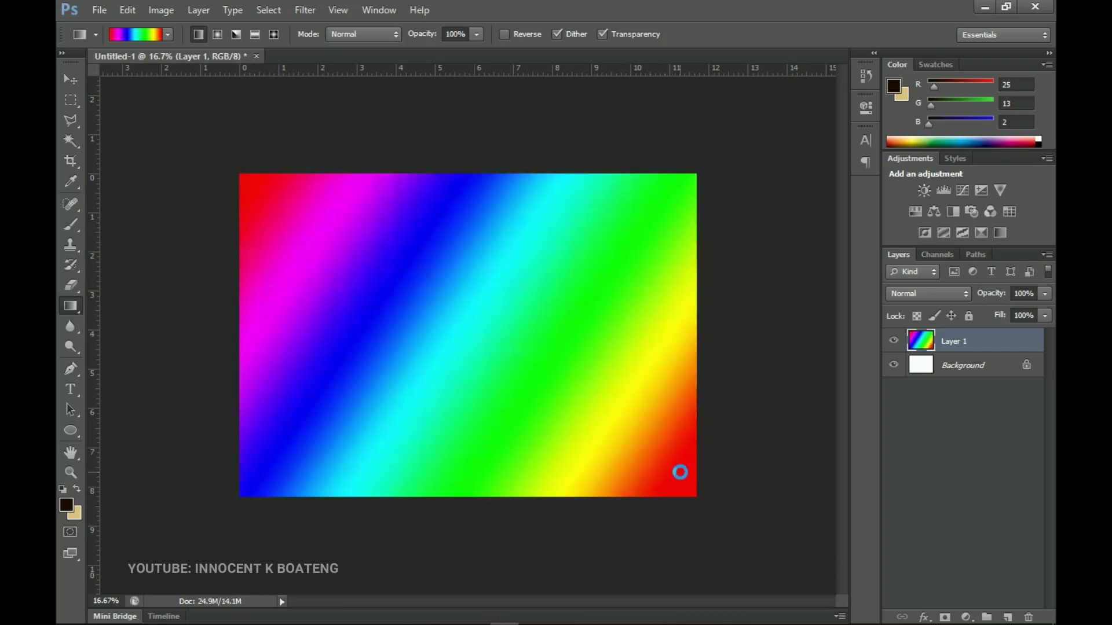
{"action": "left_click_drag", "start_coordinate": [261, 333], "coordinate": [683, 335]}
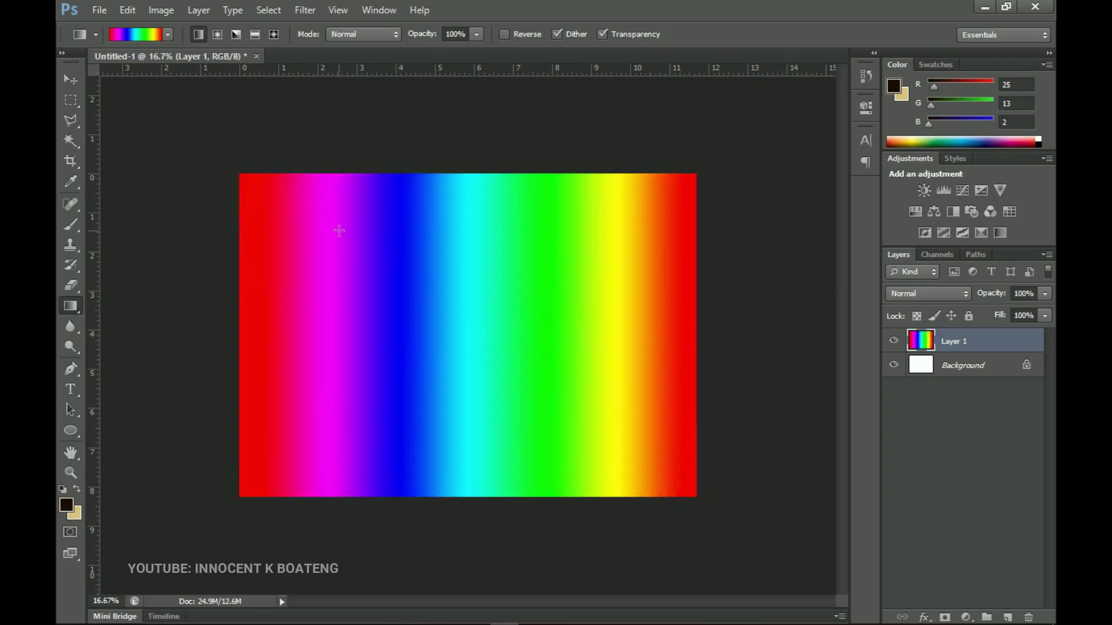
{"action": "left_click_drag", "start_coordinate": [240, 175], "coordinate": [718, 448]}
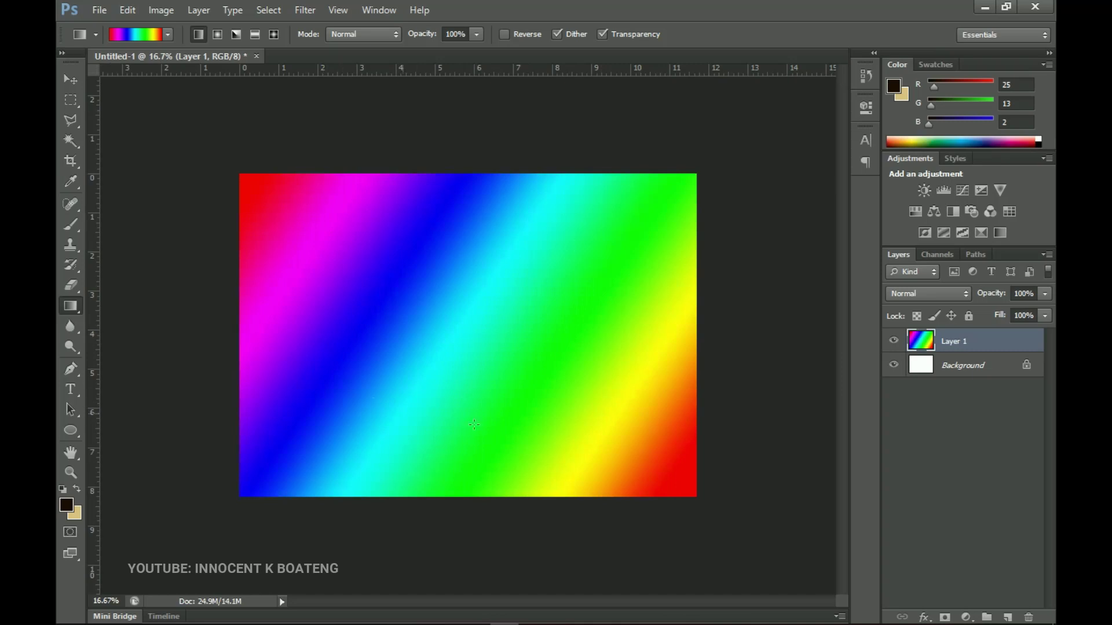
{"action": "key", "text": "v"}
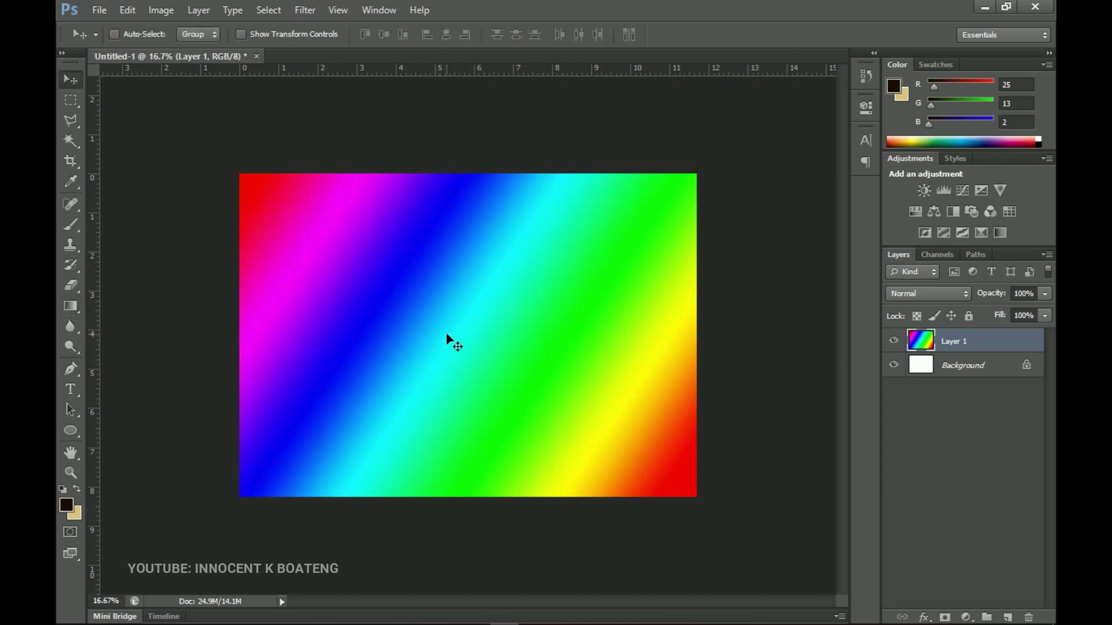
Step: Apply a Gaussian Blur with a 400-pixel radius to the rainbow layer
{"action": "left_click", "coordinate": [312, 12]}
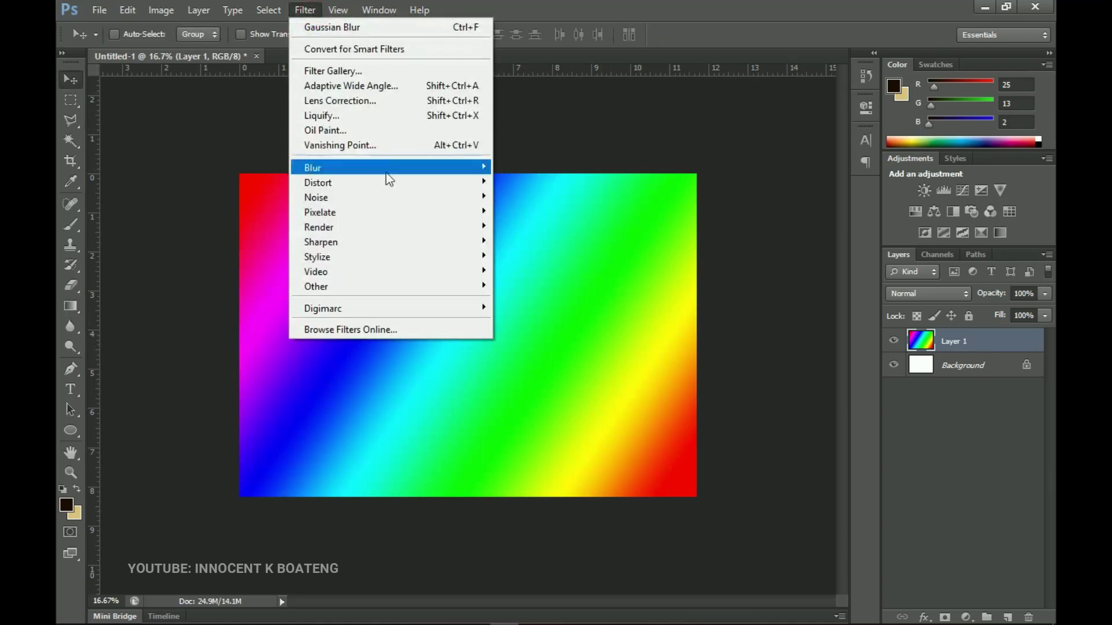
{"action": "mouse_move", "coordinate": [388, 173]}
{"action": "left_click", "coordinate": [530, 278]}
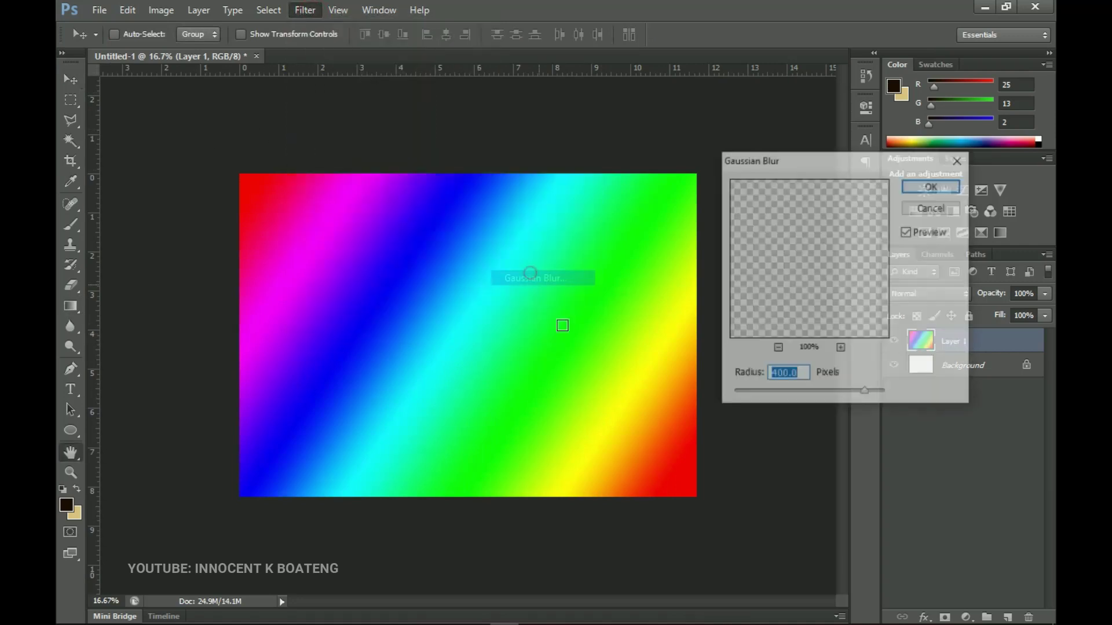
{"action": "left_click_drag", "start_coordinate": [764, 393], "coordinate": [862, 391]}
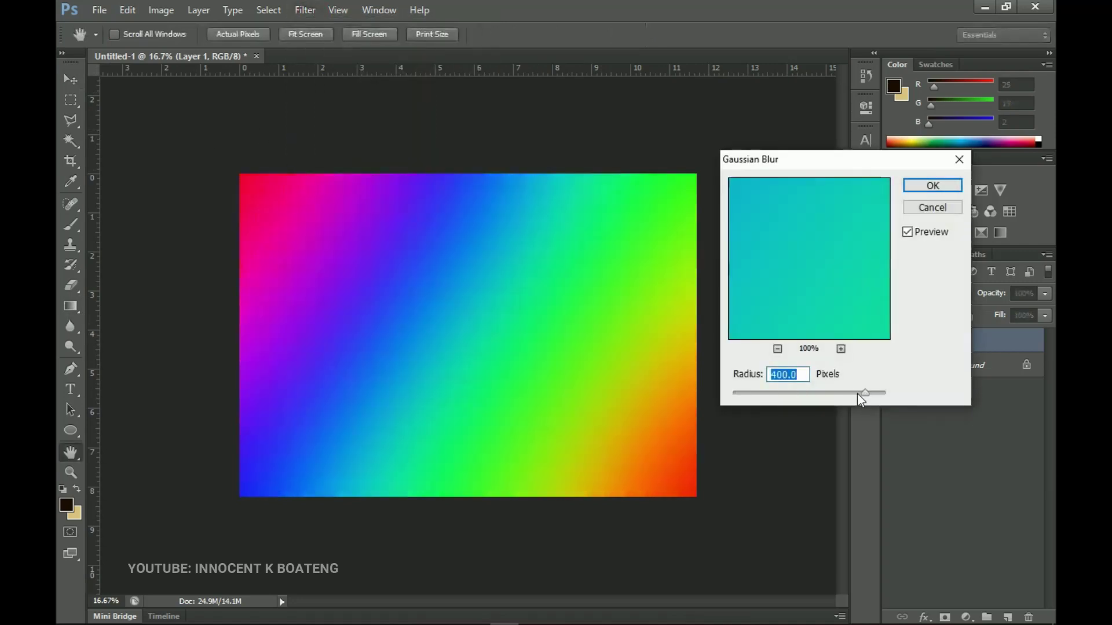
{"action": "left_click_drag", "start_coordinate": [859, 394], "coordinate": [870, 391]}
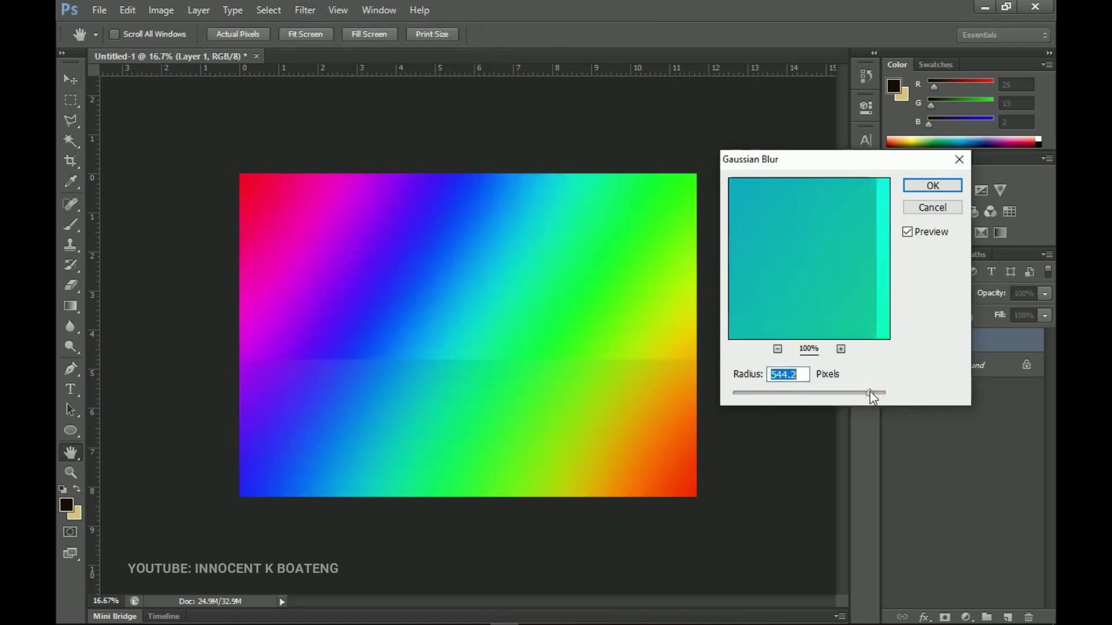
{"action": "type", "text": "400"}
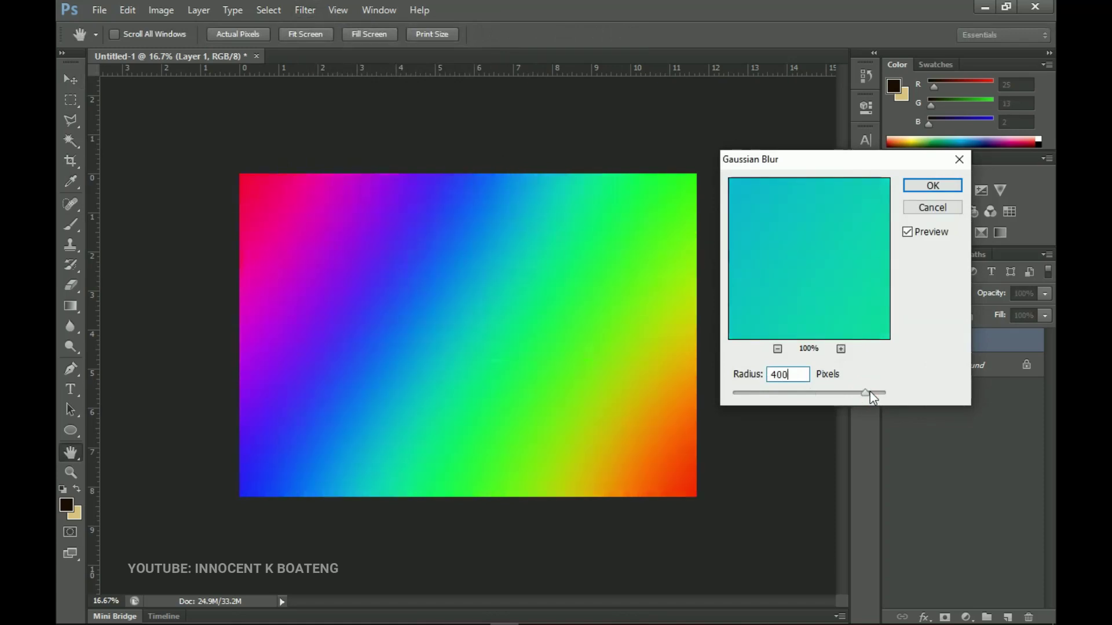
{"action": "key", "text": "Return"}
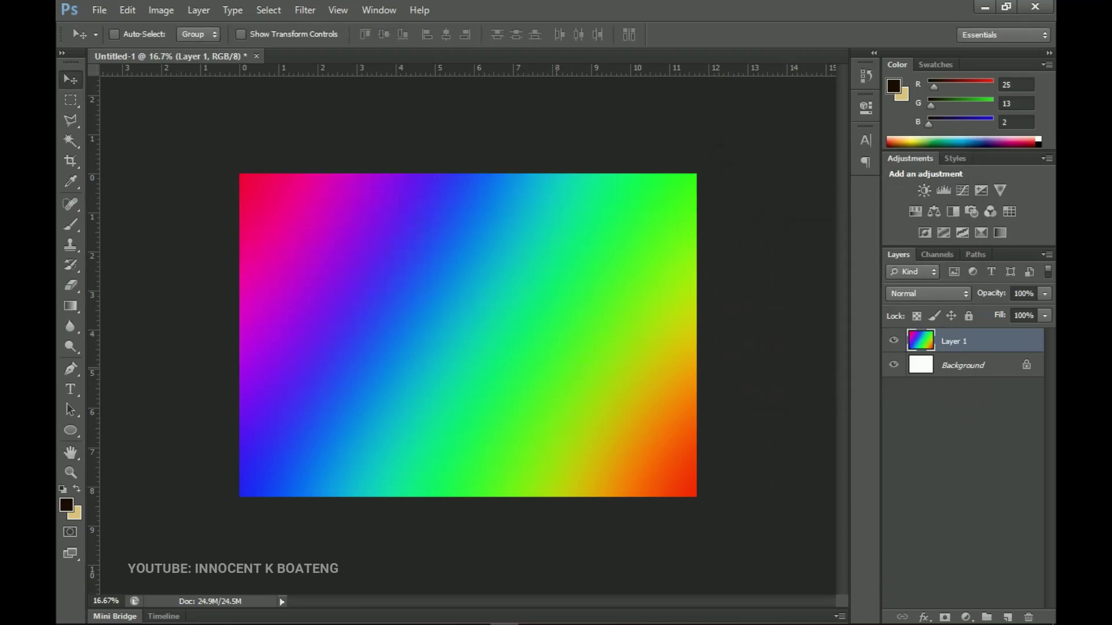
Step: Shift Layer 1's hue to +138 in the Hue/Saturation dialog (Ctrl+U)
{"action": "key", "text": "ctrl+u"}
{"action": "left_click", "coordinate": [604, 394]}
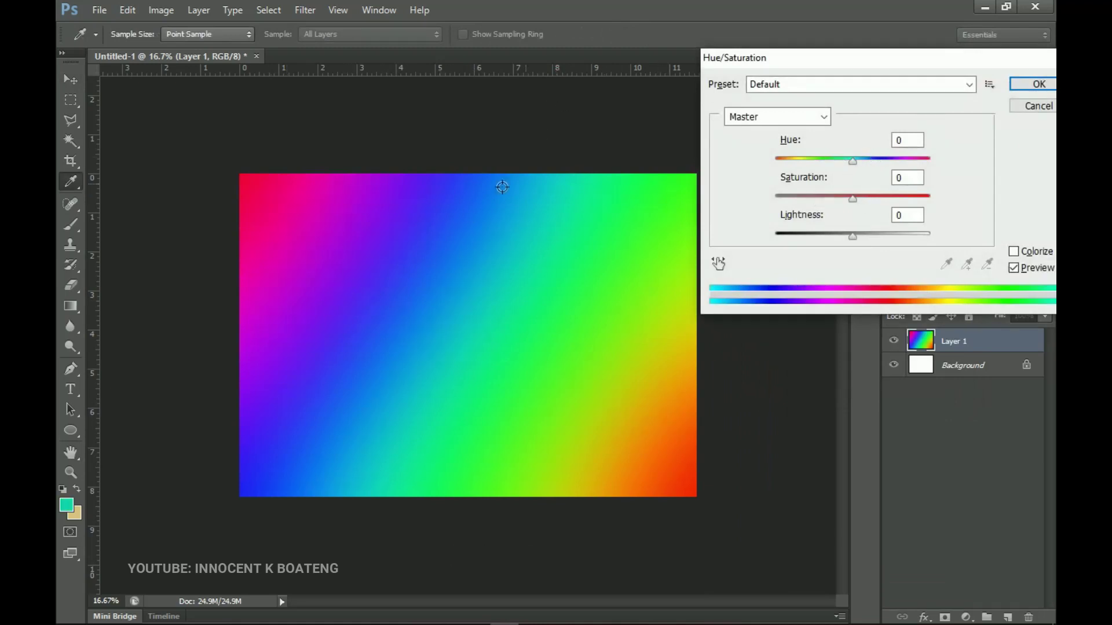
{"action": "left_click_drag", "start_coordinate": [853, 161], "coordinate": [916, 165]}
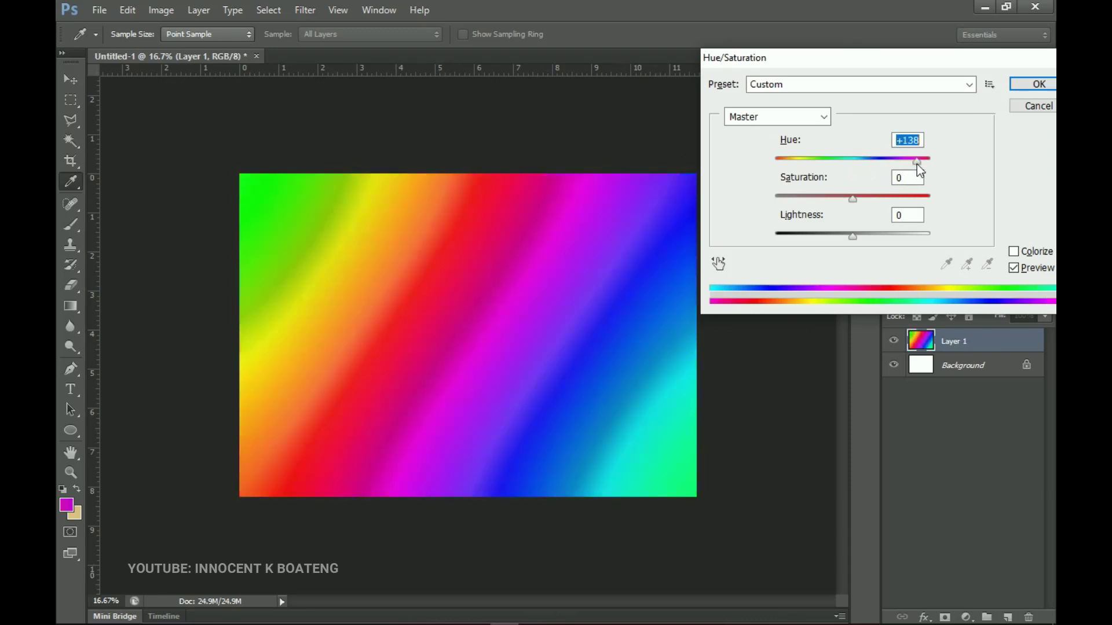
{"action": "left_click", "coordinate": [1044, 81]}
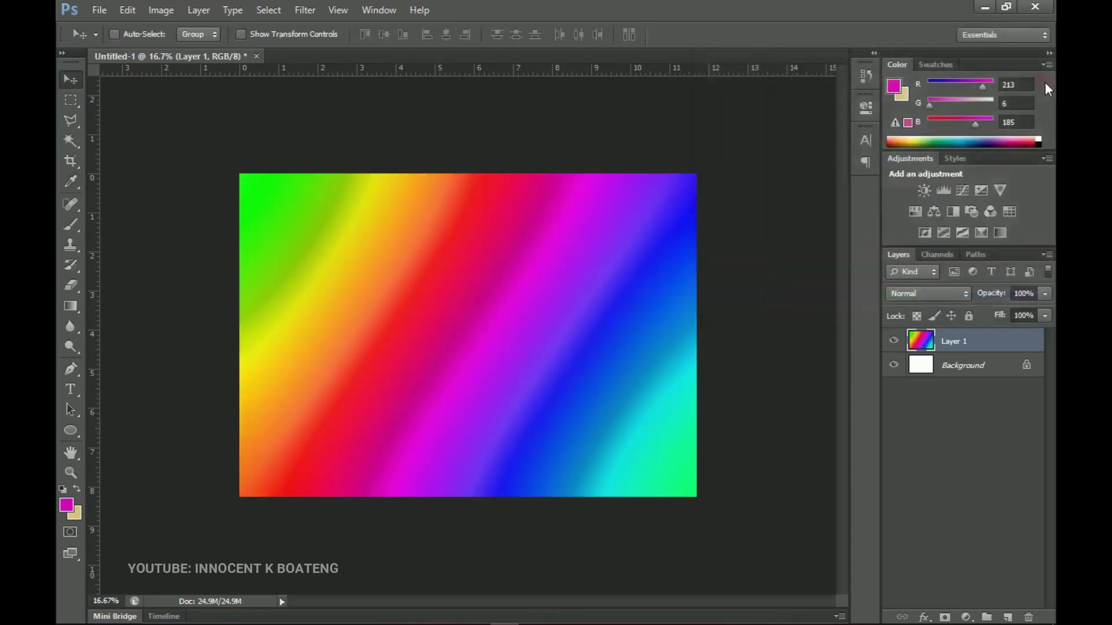
Step: Apply a second 400-pixel Gaussian Blur to Layer 1
{"action": "left_click", "coordinate": [307, 10]}
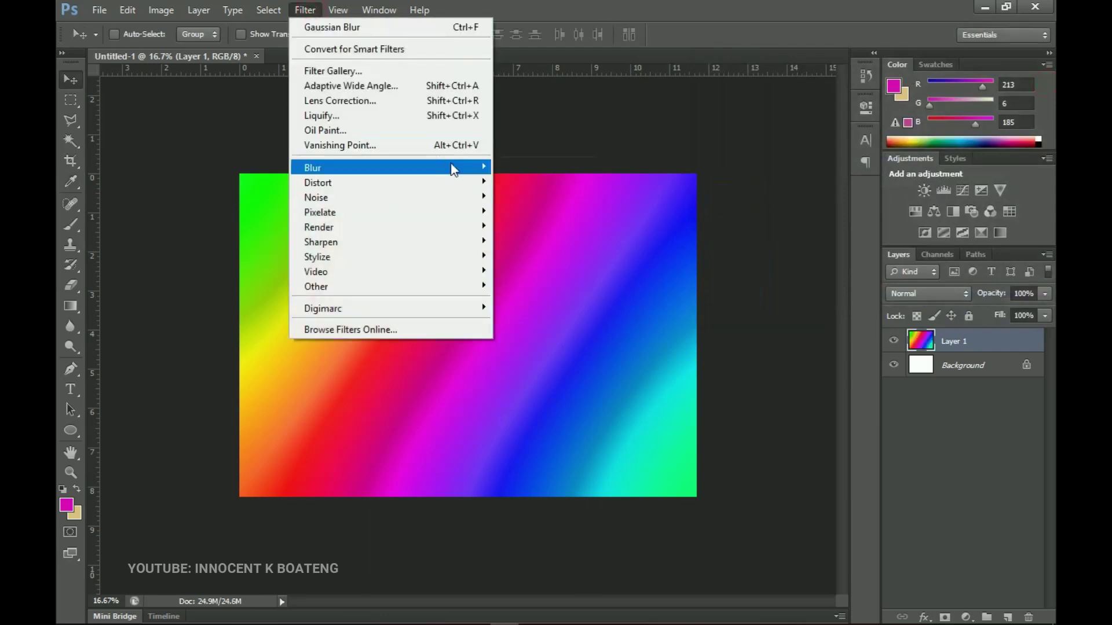
{"action": "mouse_move", "coordinate": [454, 168]}
{"action": "left_click", "coordinate": [557, 278]}
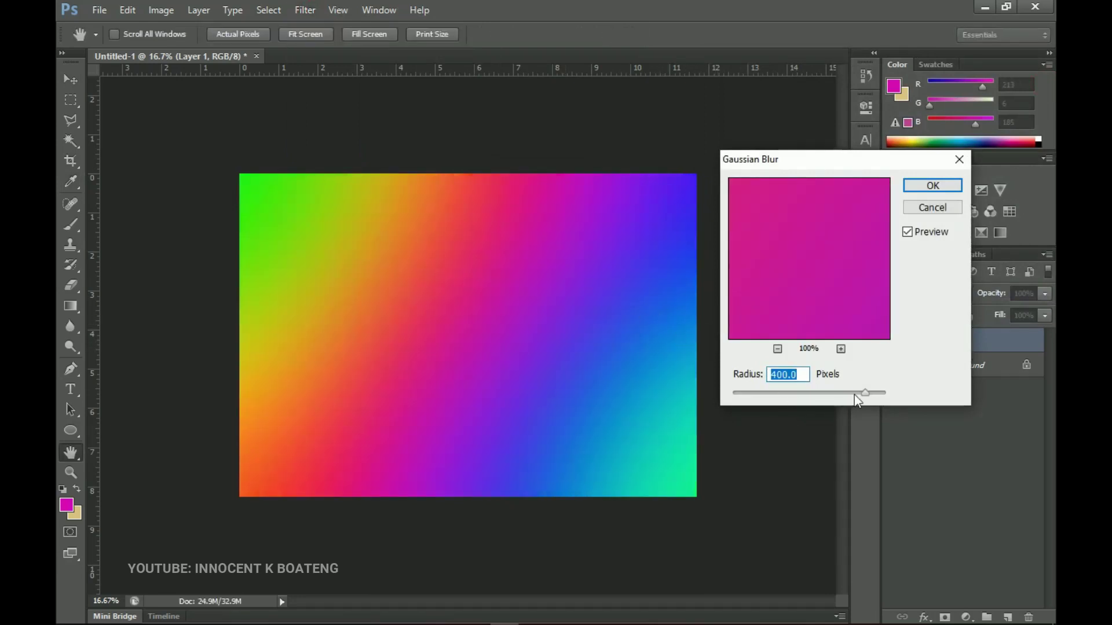
{"action": "left_click", "coordinate": [945, 182]}
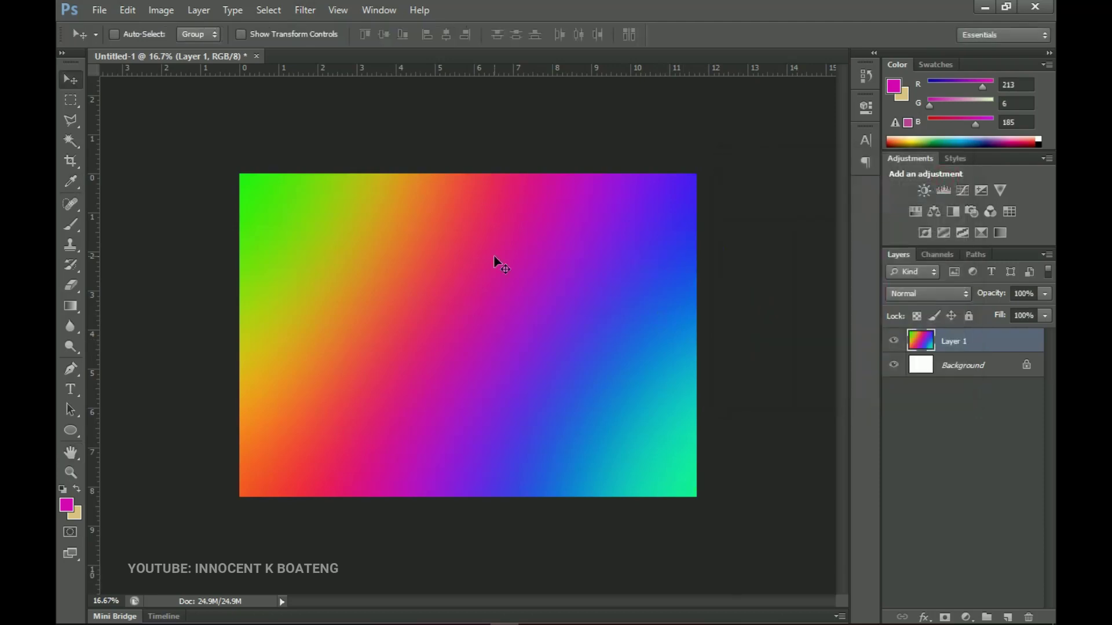
{"action": "left_click", "coordinate": [72, 309]}
{"action": "left_click", "coordinate": [160, 39]}
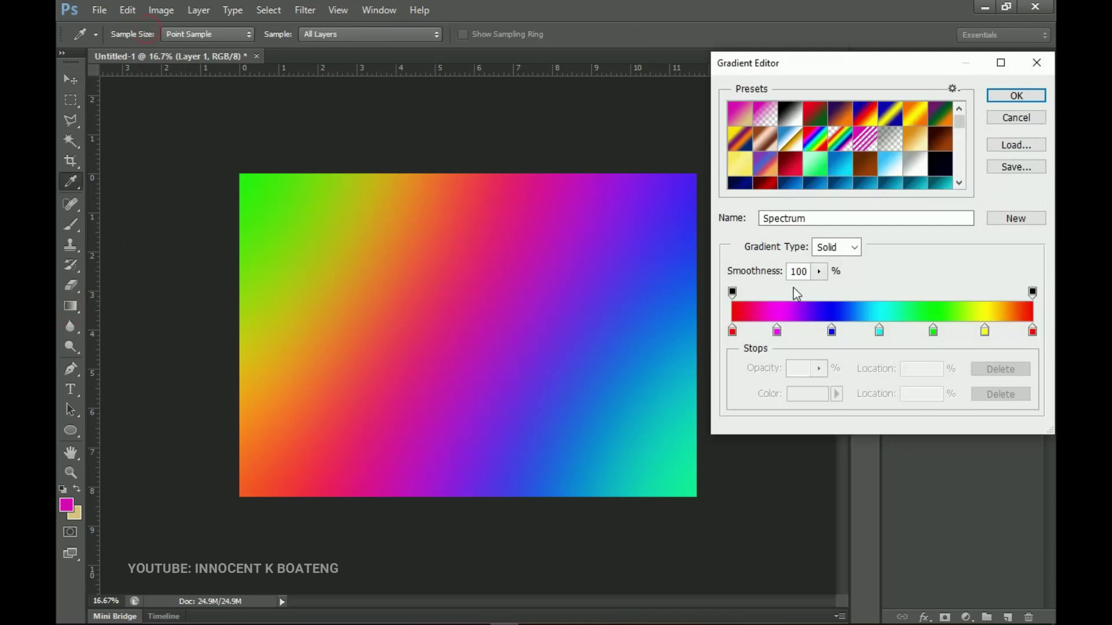
{"action": "left_click", "coordinate": [1016, 117]}
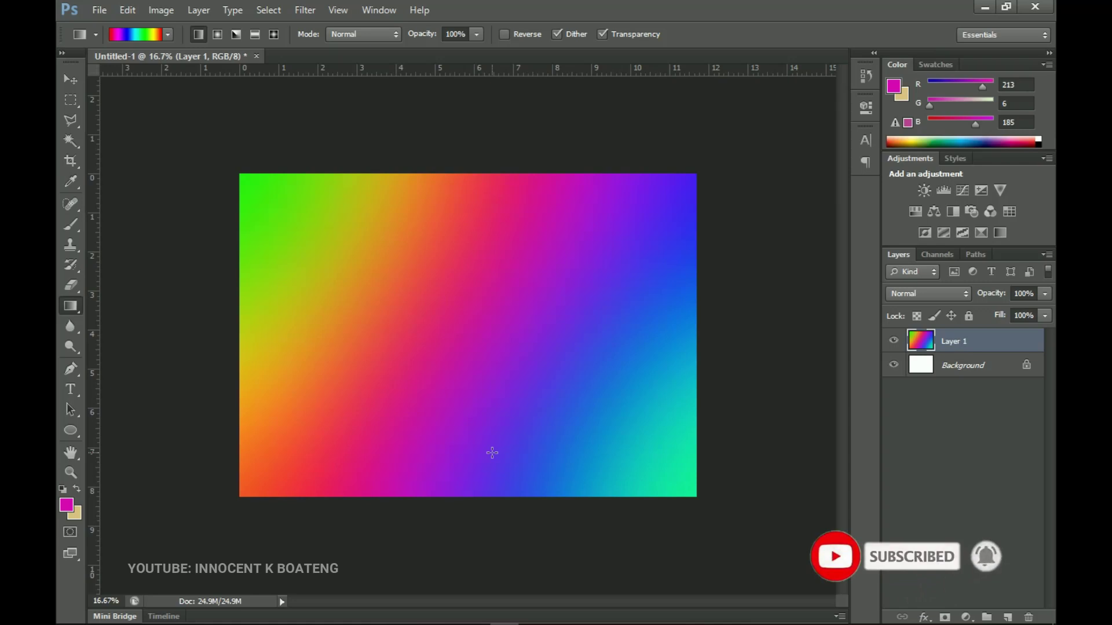
Step: Delete the rainbow Layer 1 and add a new empty layer
{"action": "key", "text": "v"}
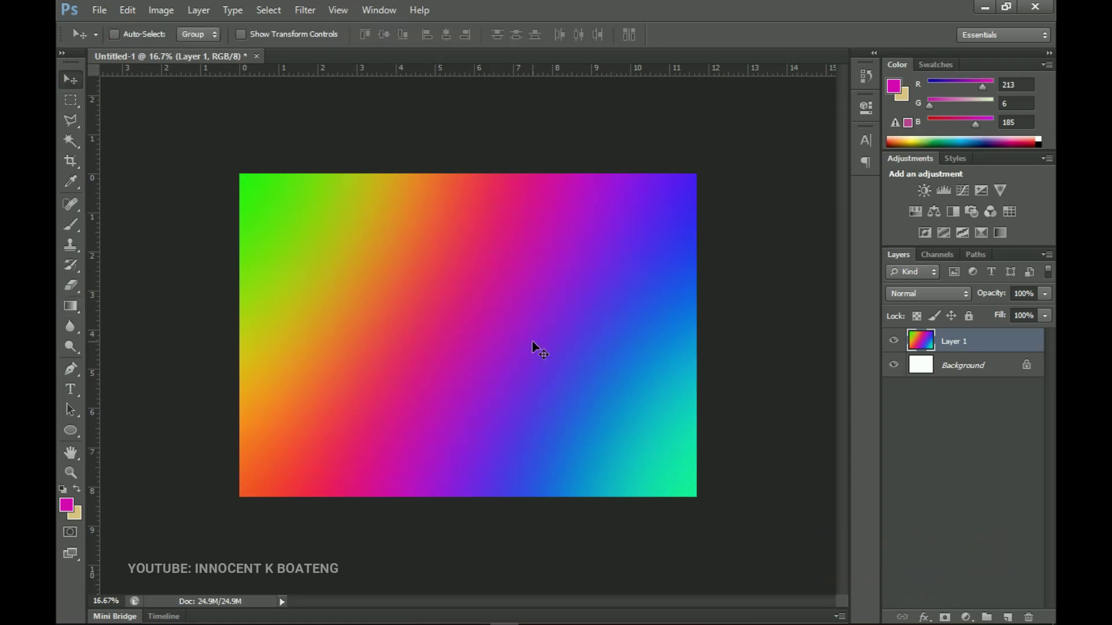
{"action": "key", "text": "Delete"}
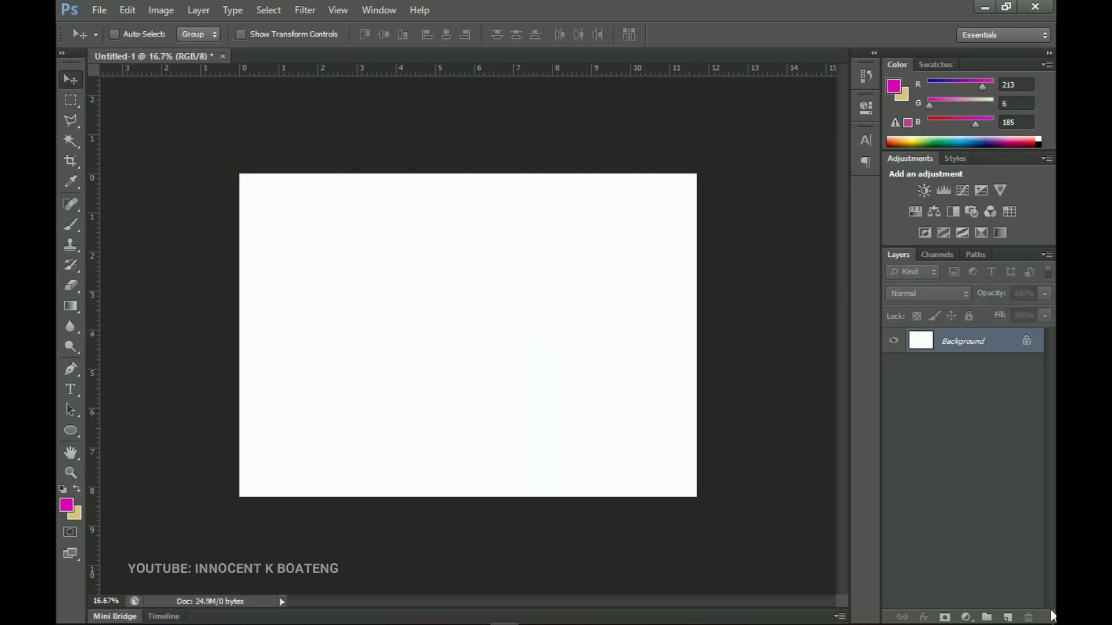
{"action": "left_click", "coordinate": [1008, 617]}
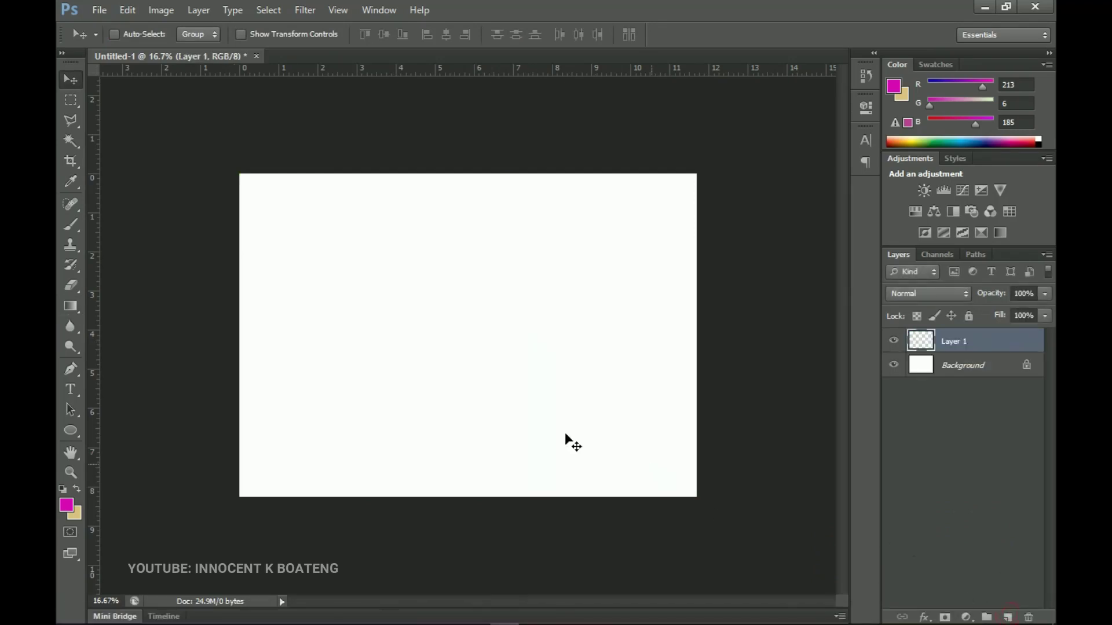
Step: Draw a large magenta circle at the top-left with the Ellipse Tool and duplicate it
{"action": "left_click", "coordinate": [67, 435]}
{"action": "right_click", "coordinate": [66, 433]}
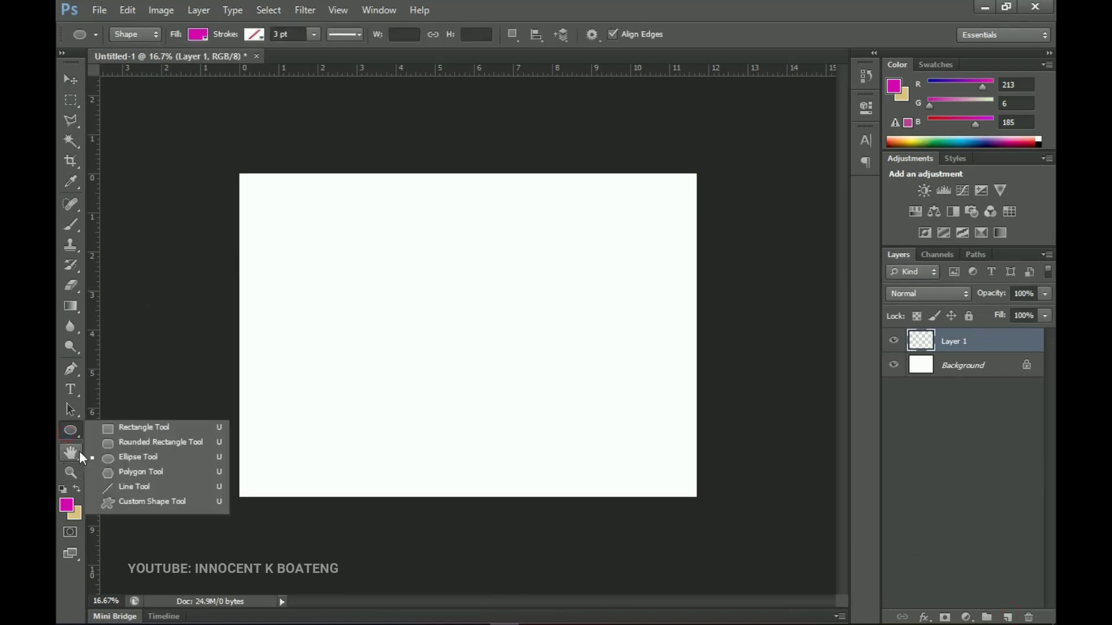
{"action": "left_click", "coordinate": [132, 458]}
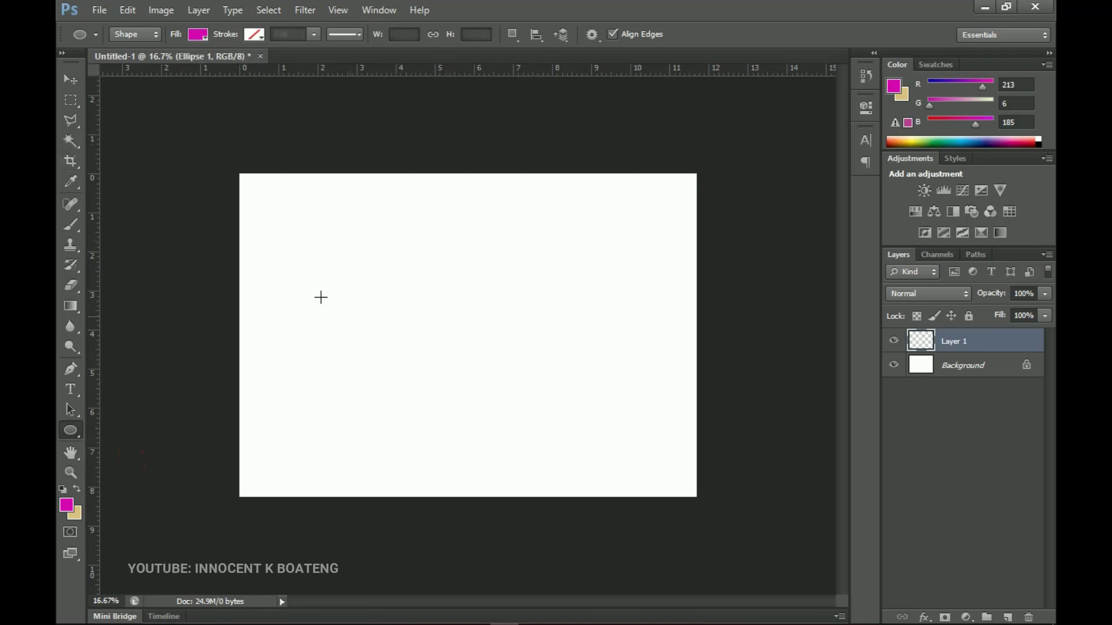
{"action": "left_click_drag", "start_coordinate": [212, 139], "coordinate": [451, 449]}
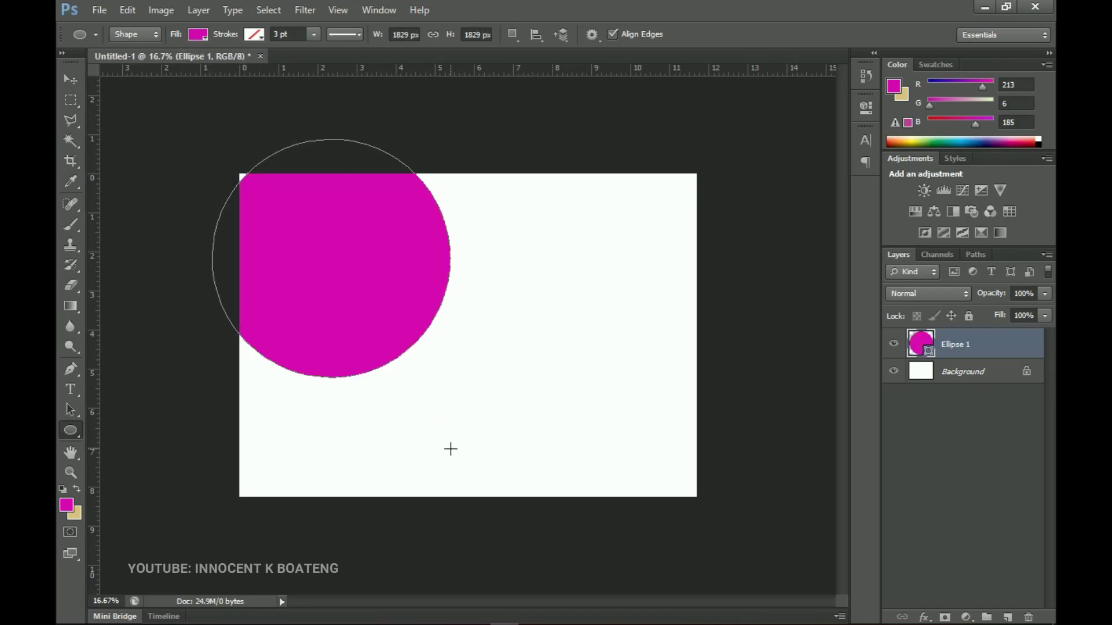
{"action": "key", "text": "v"}
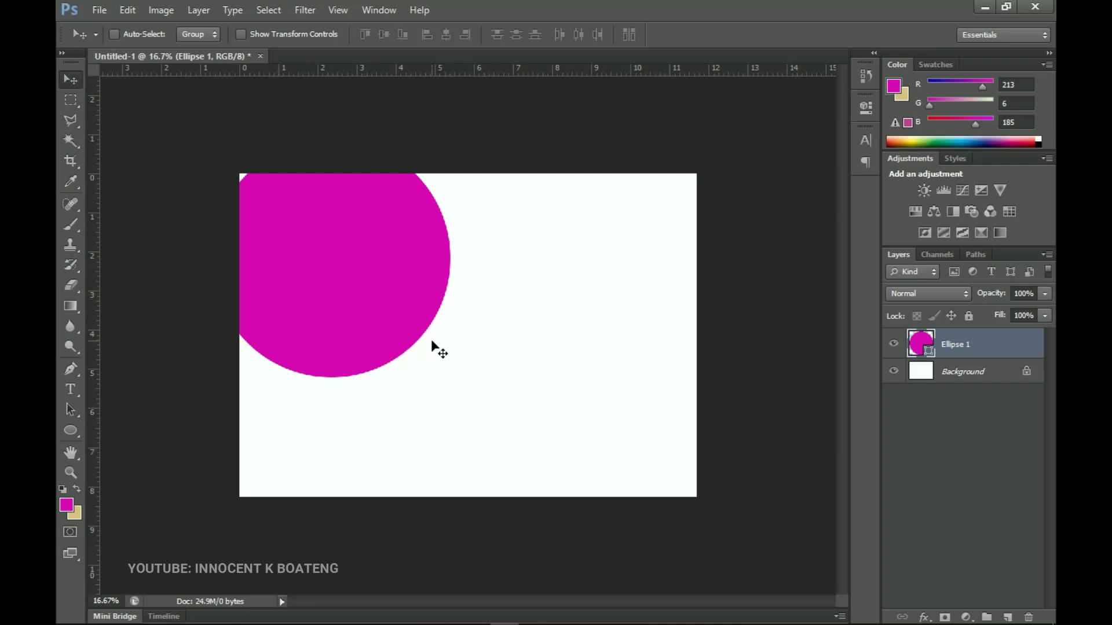
{"action": "key", "text": "ctrl+j"}
Step: Place a cyan circle copy near the centre and a bright green copy at the upper right
{"action": "left_click_drag", "start_coordinate": [377, 251], "coordinate": [509, 326]}
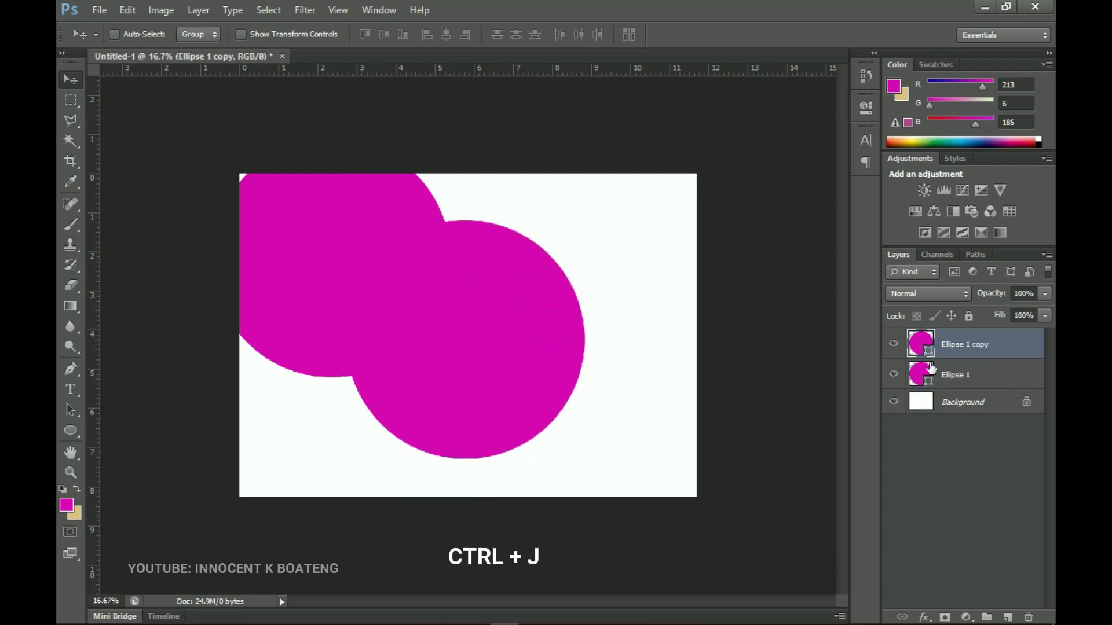
{"action": "double_click", "coordinate": [927, 354]}
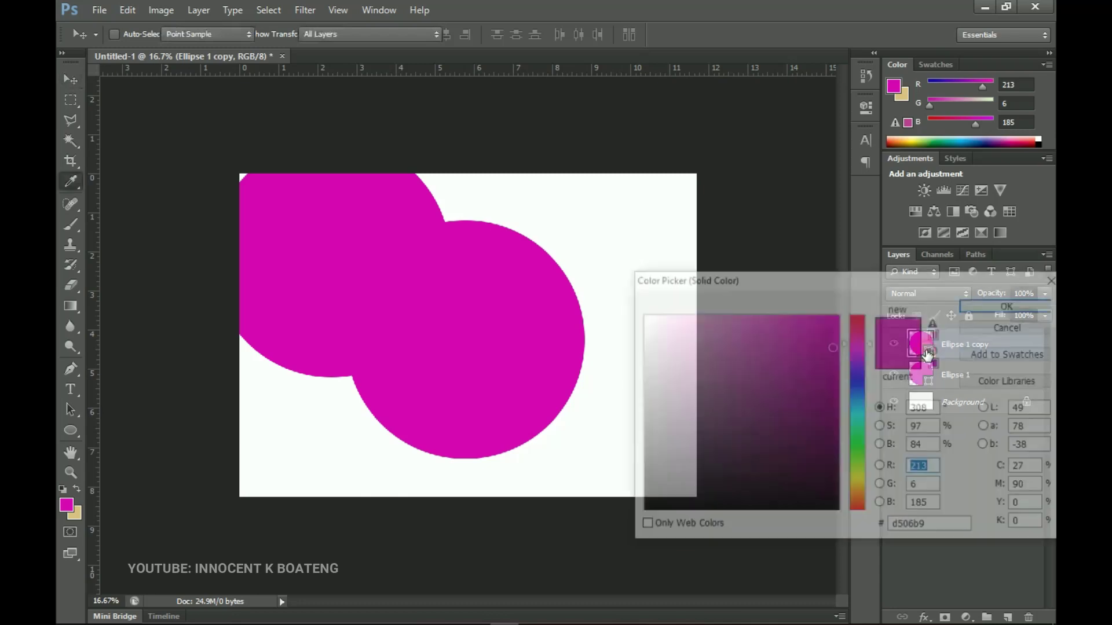
{"action": "left_click_drag", "start_coordinate": [861, 434], "coordinate": [860, 409]}
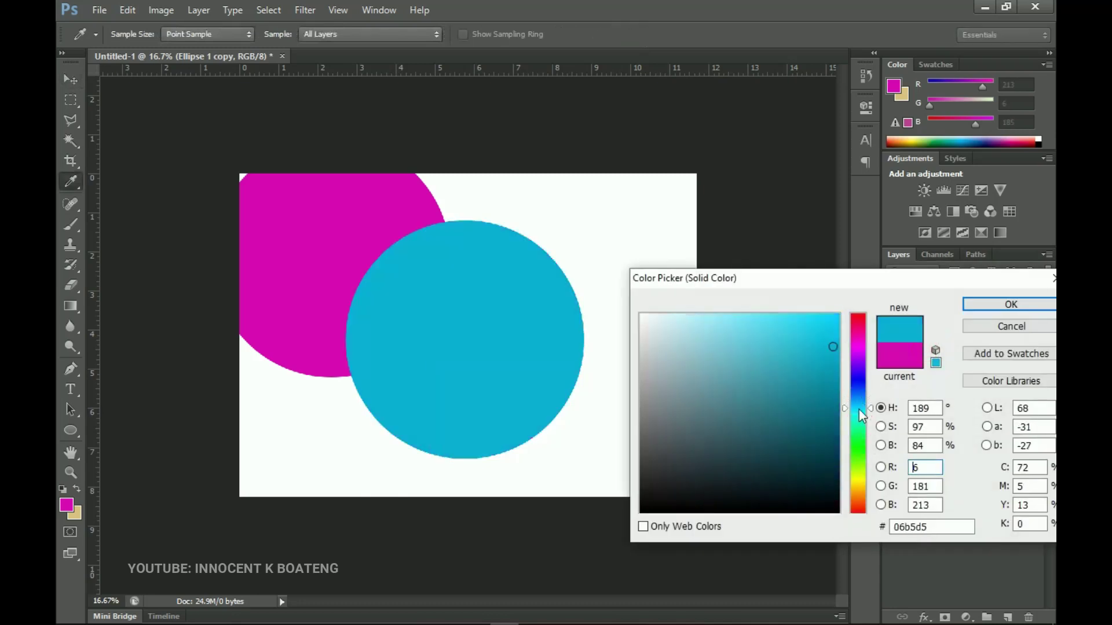
{"action": "left_click", "coordinate": [1034, 307]}
{"action": "left_click_drag", "start_coordinate": [527, 403], "coordinate": [649, 303]}
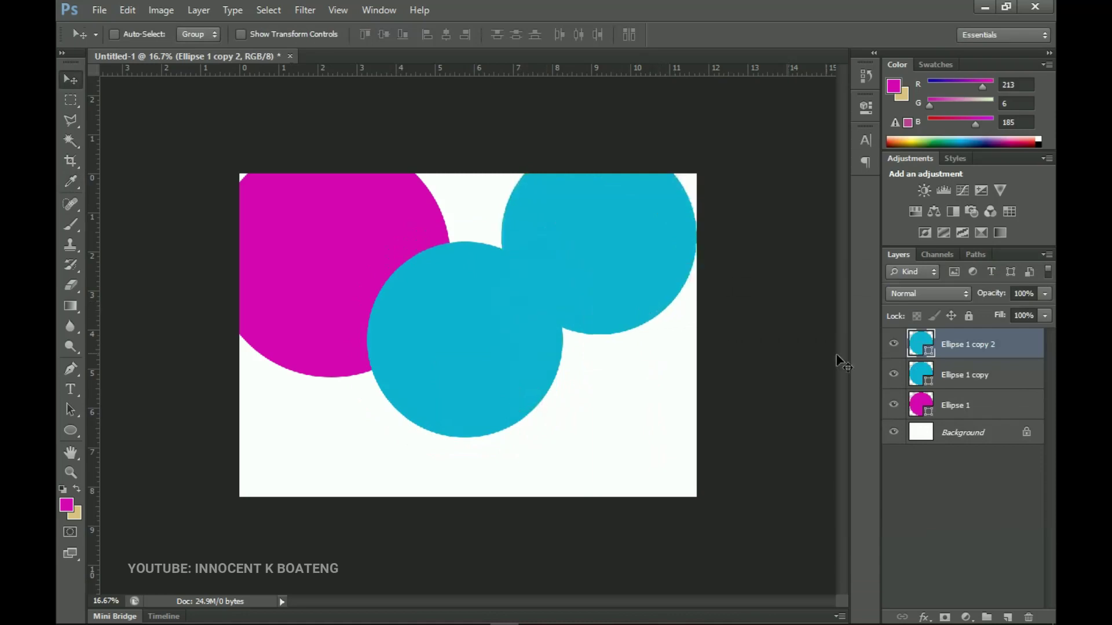
{"action": "double_click", "coordinate": [928, 356]}
{"action": "mouse_move", "coordinate": [854, 466]}
{"action": "left_mouse_down"}
{"action": "mouse_move", "coordinate": [855, 434]}
{"action": "mouse_move", "coordinate": [857, 446]}
{"action": "left_mouse_up"}
{"action": "left_click_drag", "start_coordinate": [792, 353], "coordinate": [838, 314]}
{"action": "left_click", "coordinate": [1011, 304]}
Step: Add a yellow circle copy at the lower right and an orange copy at the lower left
{"action": "left_click_drag", "start_coordinate": [598, 238], "coordinate": [619, 412]}
{"action": "key", "text": "ctrl+t"}
{"action": "key", "text": "Return"}
{"action": "double_click", "coordinate": [921, 344]}
{"action": "left_click_drag", "start_coordinate": [856, 444], "coordinate": [859, 473]}
{"action": "left_click", "coordinate": [1011, 305]}
{"action": "left_click_drag", "start_coordinate": [694, 430], "coordinate": [384, 467]}
{"action": "double_click", "coordinate": [921, 344]}
{"action": "left_click_drag", "start_coordinate": [857, 473], "coordinate": [857, 499]}
{"action": "left_click", "coordinate": [1010, 304]}
Step: Add a smaller purple circle copy at the bottom centre
{"action": "left_click_drag", "start_coordinate": [606, 538], "coordinate": [748, 533]}
{"action": "key", "text": "ctrl+t"}
{"action": "left_click_drag", "start_coordinate": [541, 392], "coordinate": [512, 412]}
{"action": "key", "text": "Return"}
{"action": "double_click", "coordinate": [920, 344]}
{"action": "left_click_drag", "start_coordinate": [871, 475], "coordinate": [862, 366]}
{"action": "left_click", "coordinate": [1009, 305]}
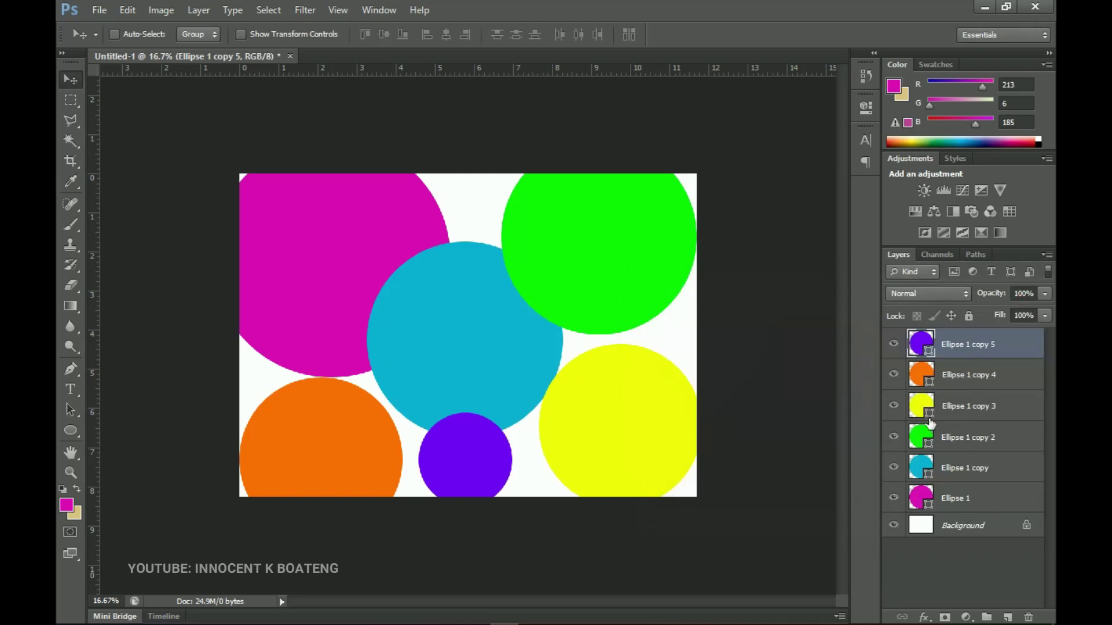
Step: Group the six circle layers into Group 1
{"action": "left_click", "coordinate": [952, 502], "text": "shift"}
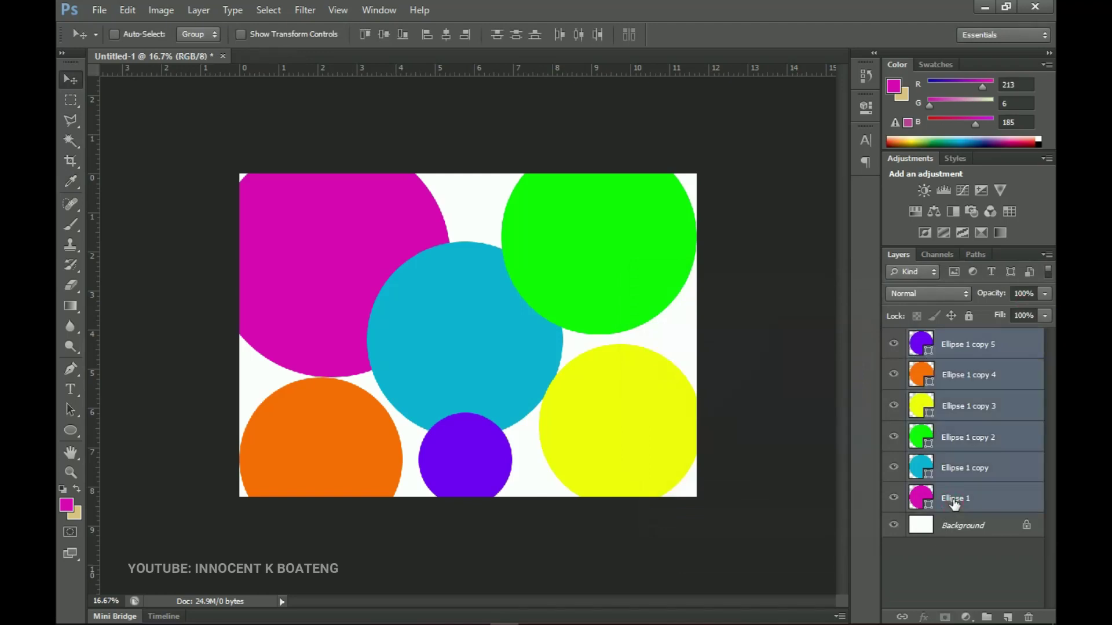
{"action": "key", "text": "ctrl+g"}
{"action": "left_click", "coordinate": [894, 338]}
{"action": "left_click", "coordinate": [893, 339]}
Step: Add a deep blue Solid Color fill layer directly above the Background layer
{"action": "left_click", "coordinate": [963, 367]}
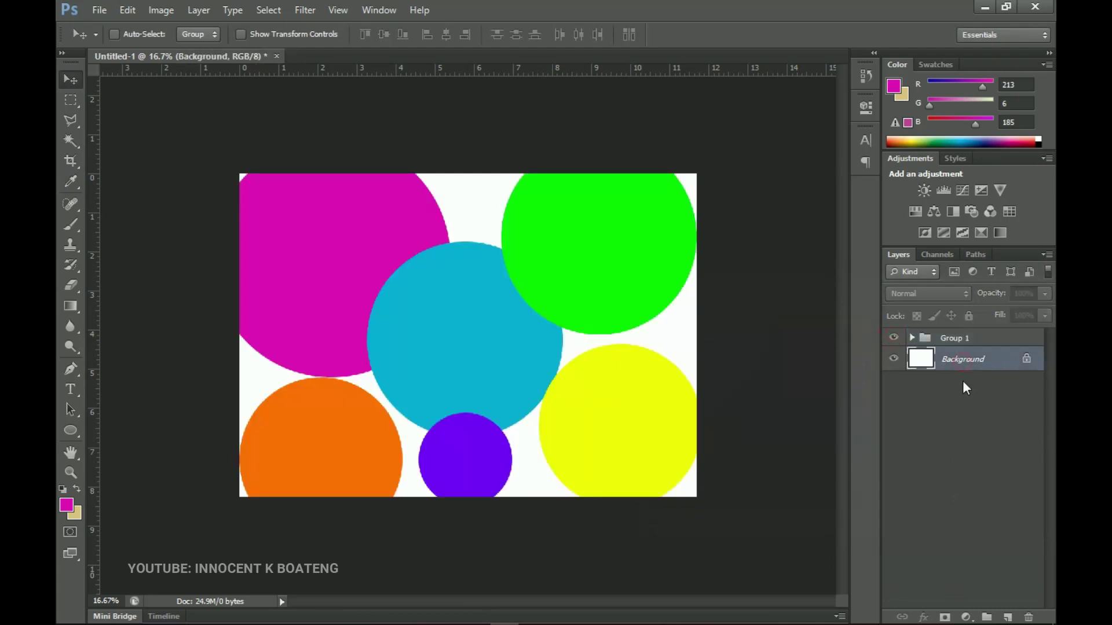
{"action": "left_click", "coordinate": [964, 617]}
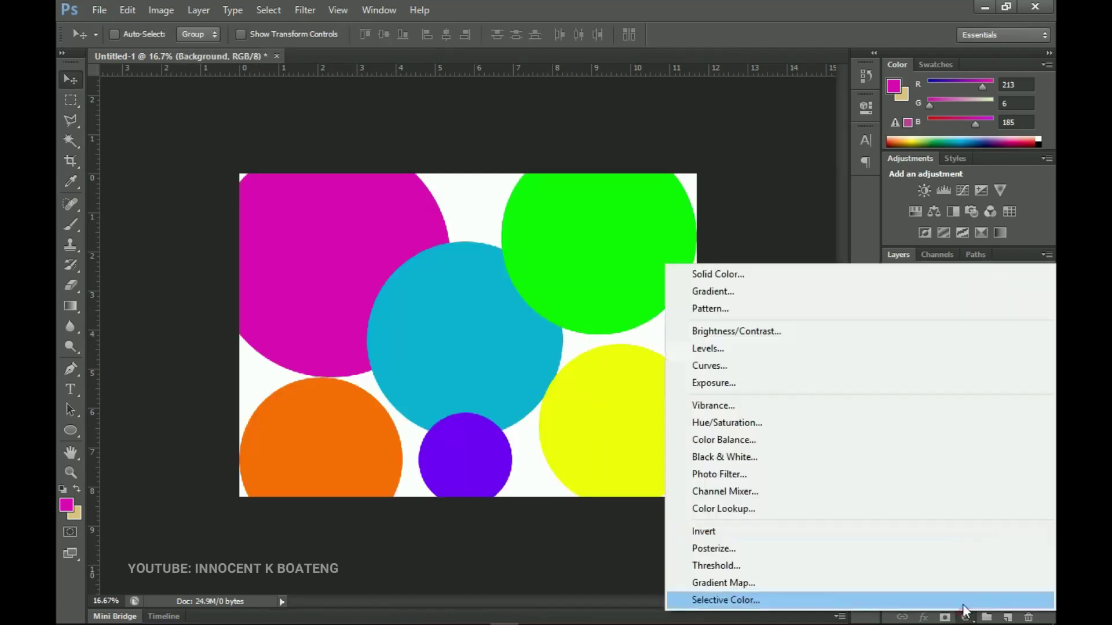
{"action": "left_click", "coordinate": [754, 272]}
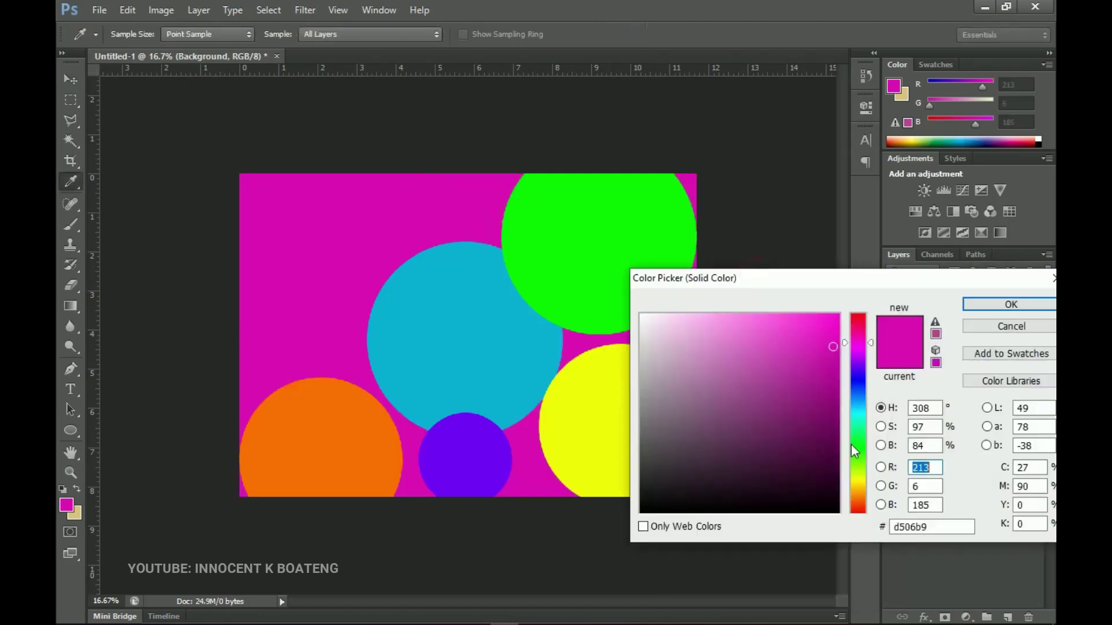
{"action": "left_click_drag", "start_coordinate": [859, 397], "coordinate": [857, 381]}
{"action": "left_click", "coordinate": [833, 362]}
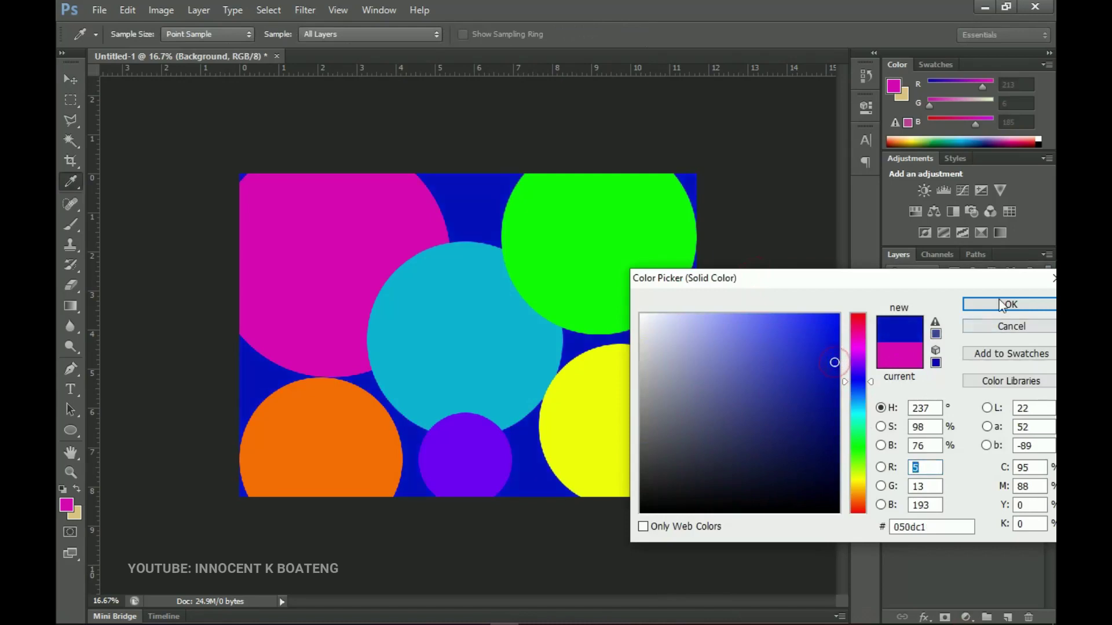
{"action": "left_click", "coordinate": [1011, 304]}
Step: Duplicate Group 1, hide the original, and turn the copy into a rasterized smart object
{"action": "left_click", "coordinate": [958, 340]}
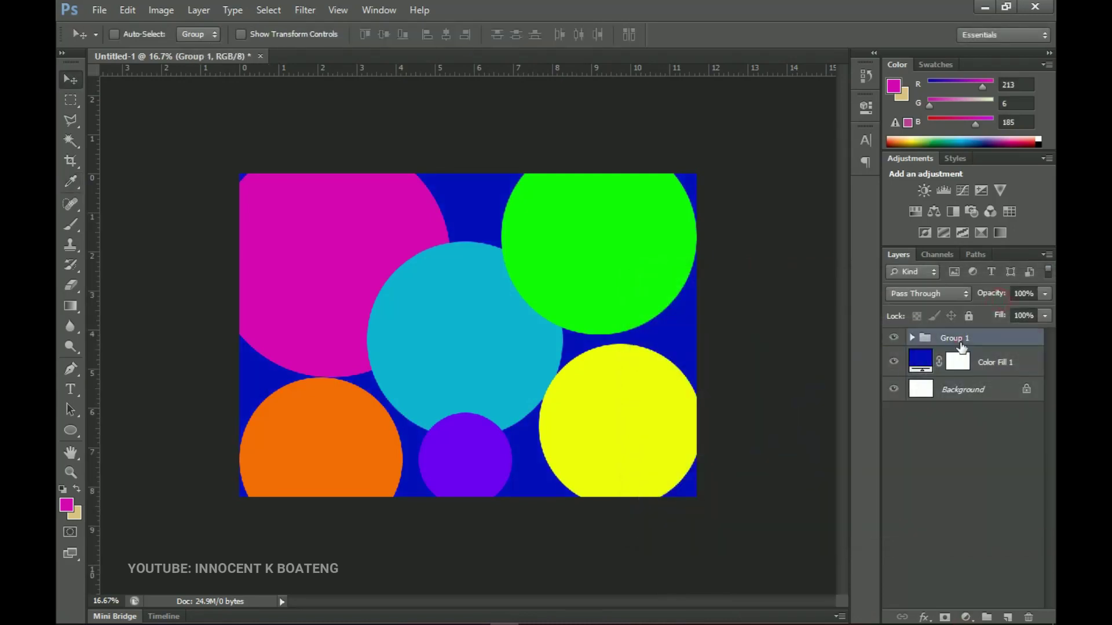
{"action": "key", "text": "ctrl+j"}
{"action": "left_click", "coordinate": [893, 356]}
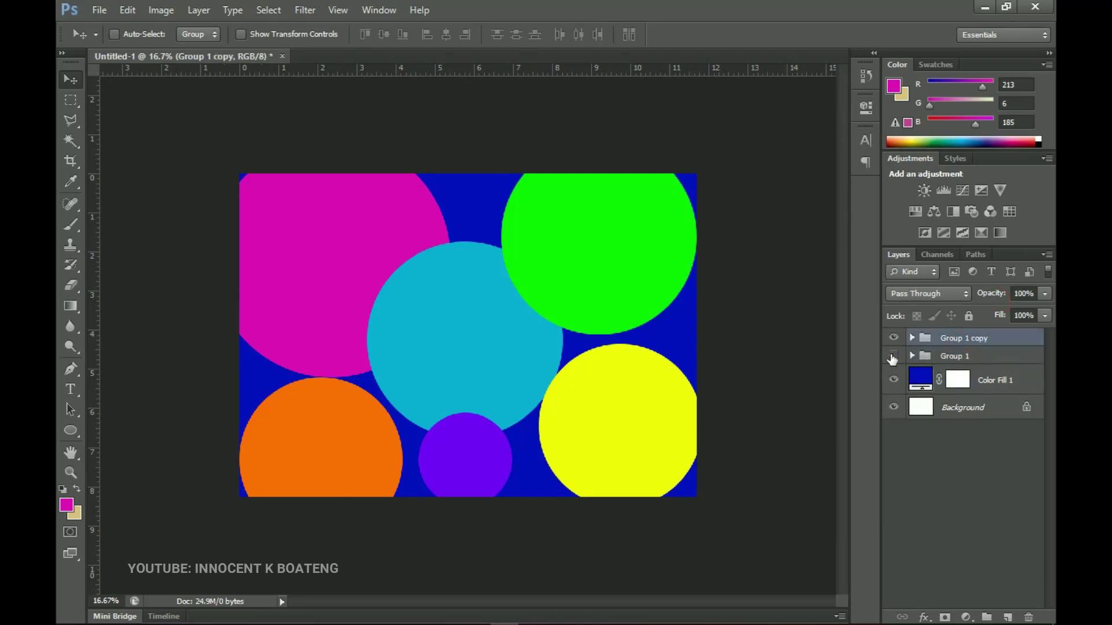
{"action": "right_click", "coordinate": [965, 341]}
{"action": "left_click", "coordinate": [873, 311]}
{"action": "right_click", "coordinate": [974, 342]}
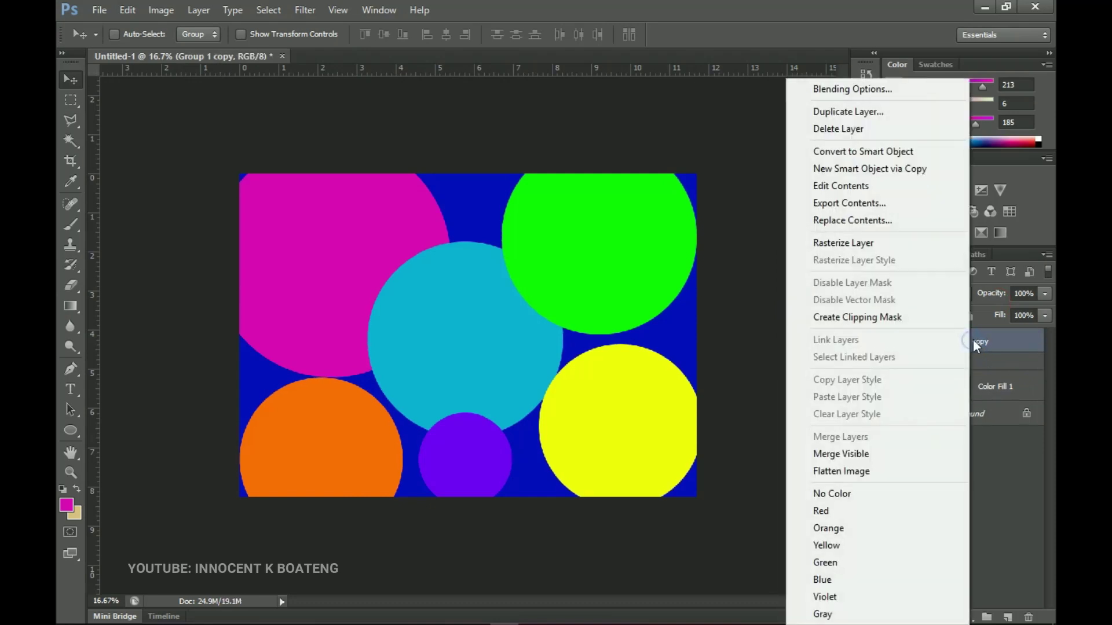
{"action": "left_click", "coordinate": [867, 248]}
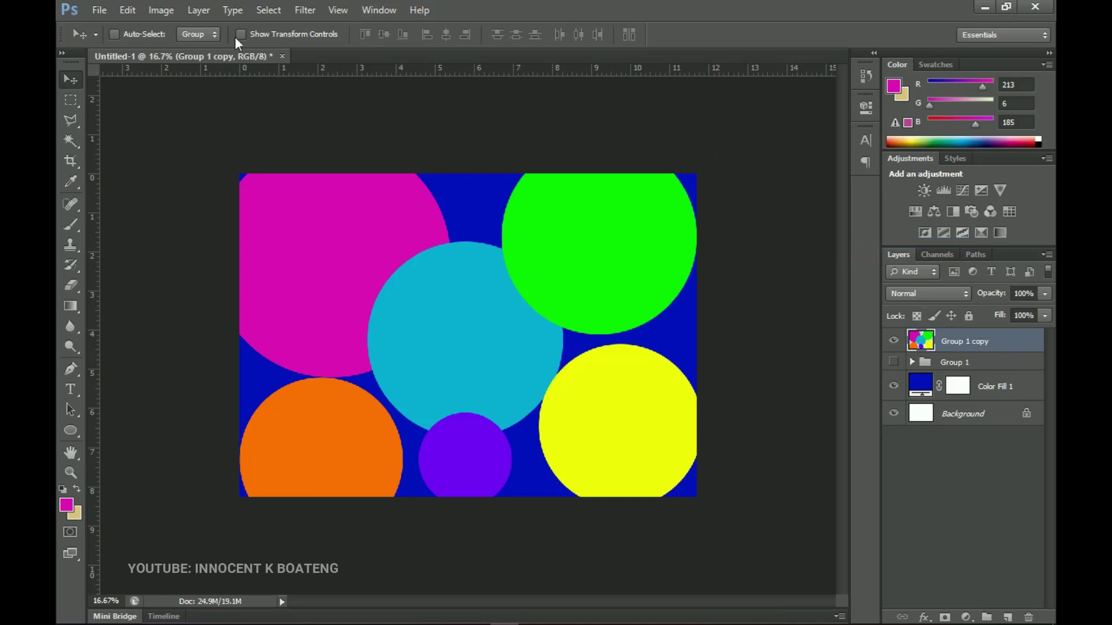
Step: Apply a Gaussian Blur with a 300-pixel radius to Group 1 copy
{"action": "left_click", "coordinate": [307, 10]}
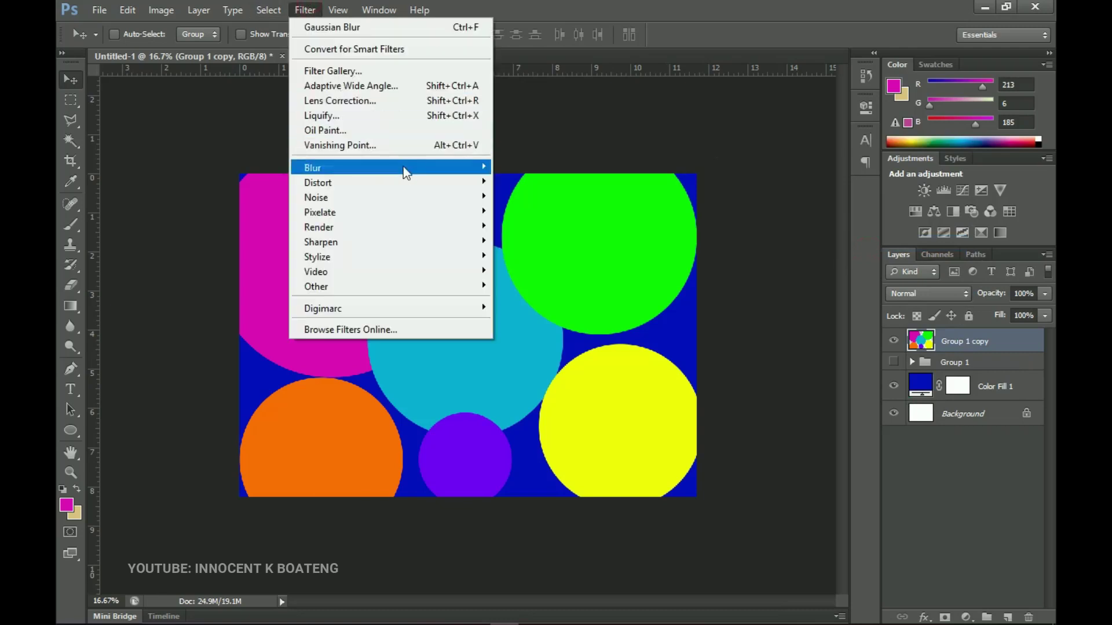
{"action": "mouse_move", "coordinate": [405, 168]}
{"action": "left_click", "coordinate": [548, 277]}
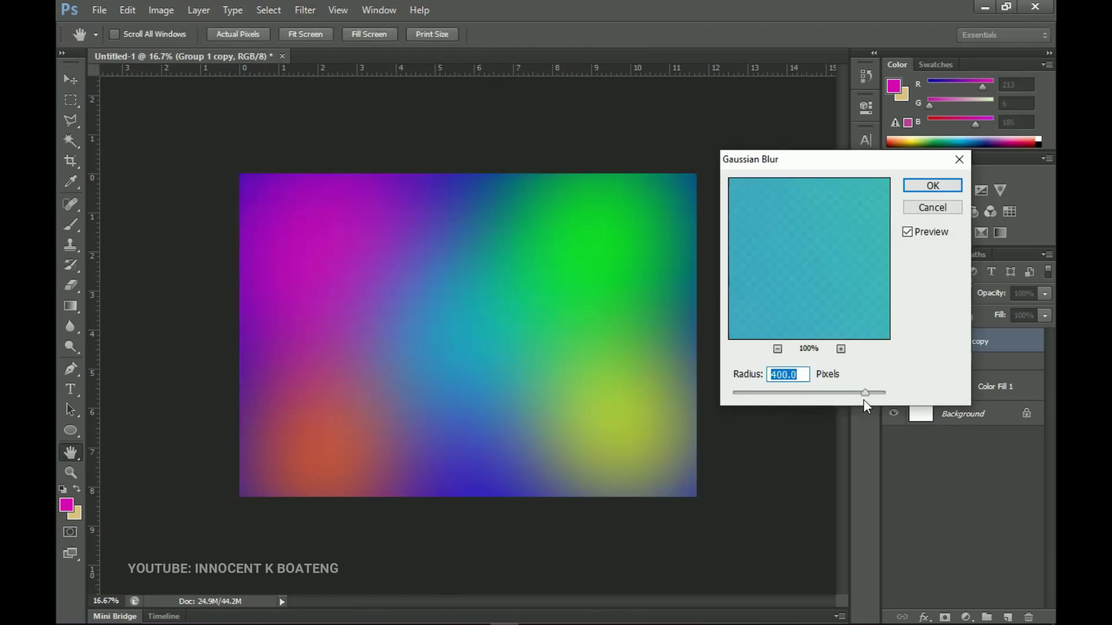
{"action": "left_click_drag", "start_coordinate": [865, 394], "coordinate": [853, 395]}
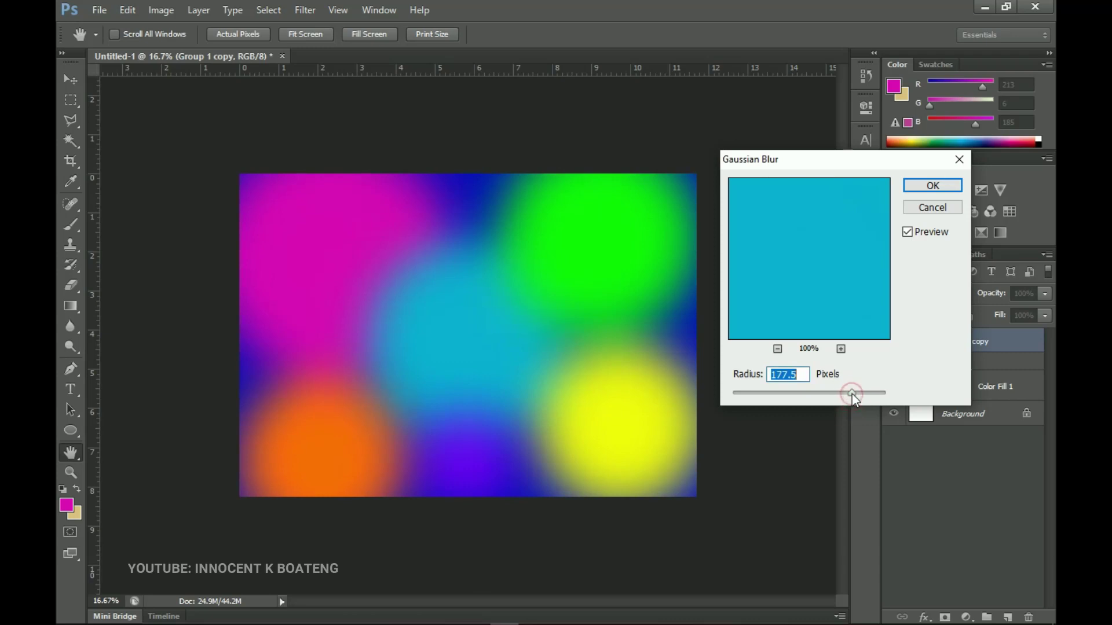
{"action": "type", "text": "250"}
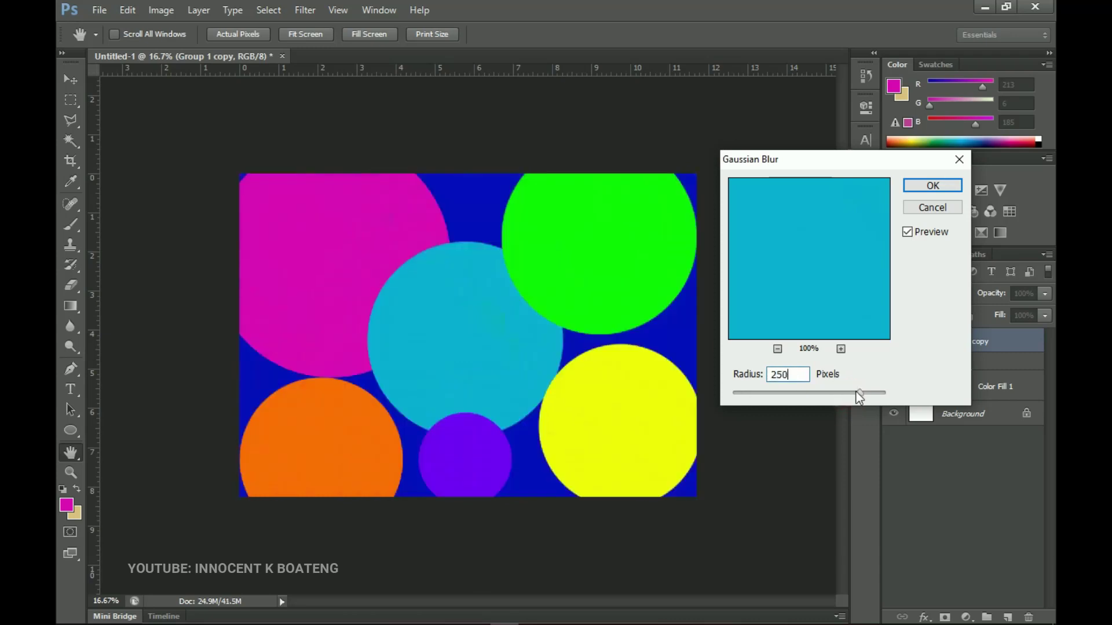
{"action": "key", "text": "BackSpace"}
{"action": "key", "text": "BackSpace"}
{"action": "key", "text": "BackSpace"}
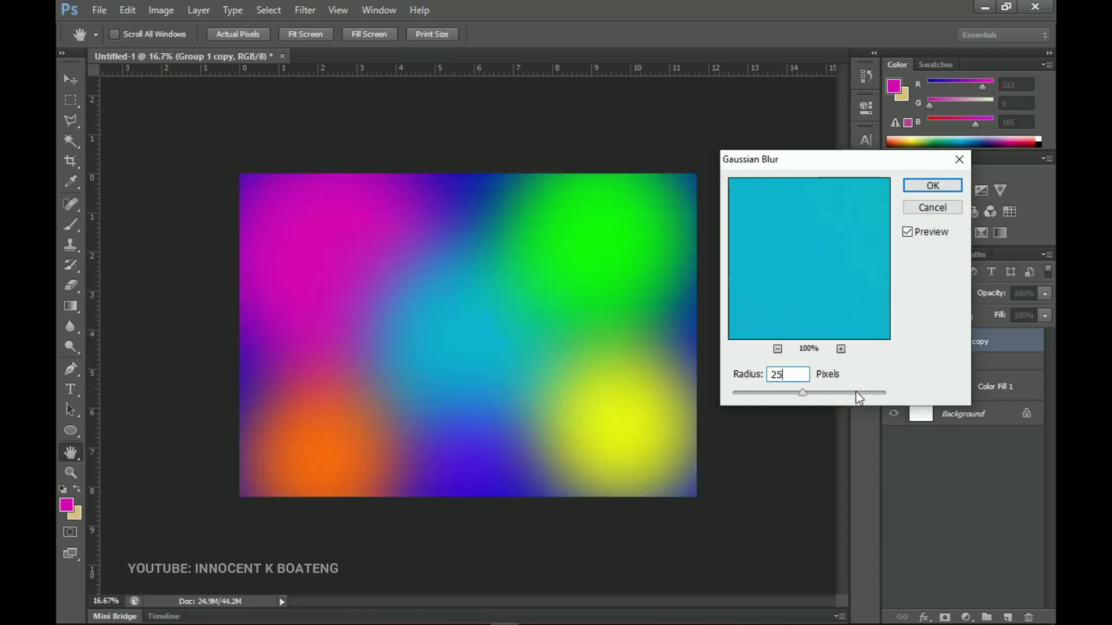
{"action": "type", "text": "300"}
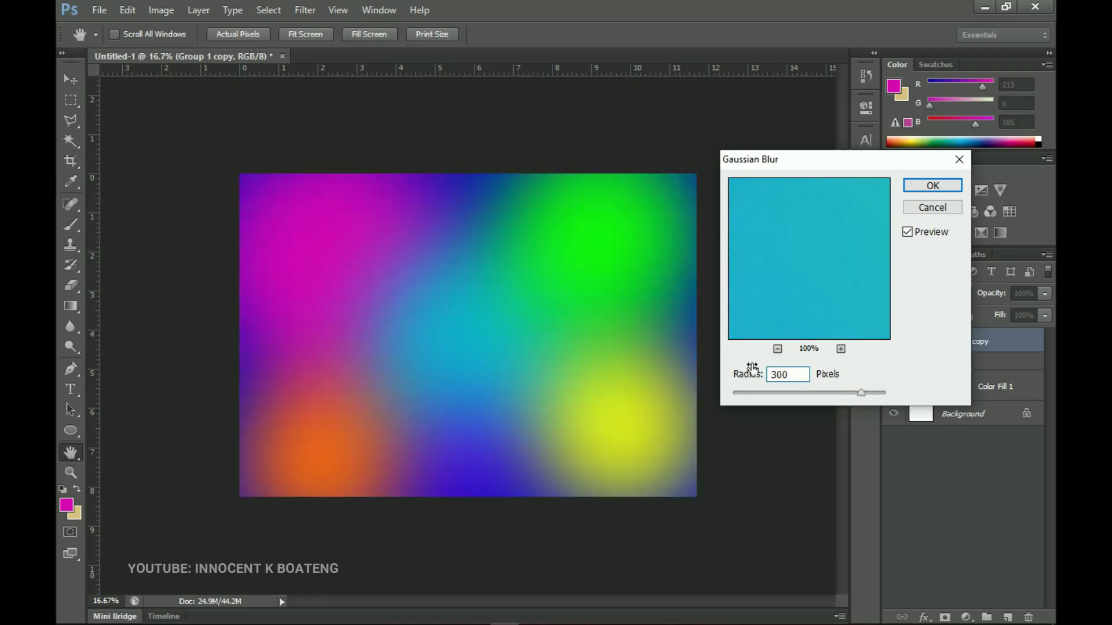
{"action": "left_click", "coordinate": [927, 184]}
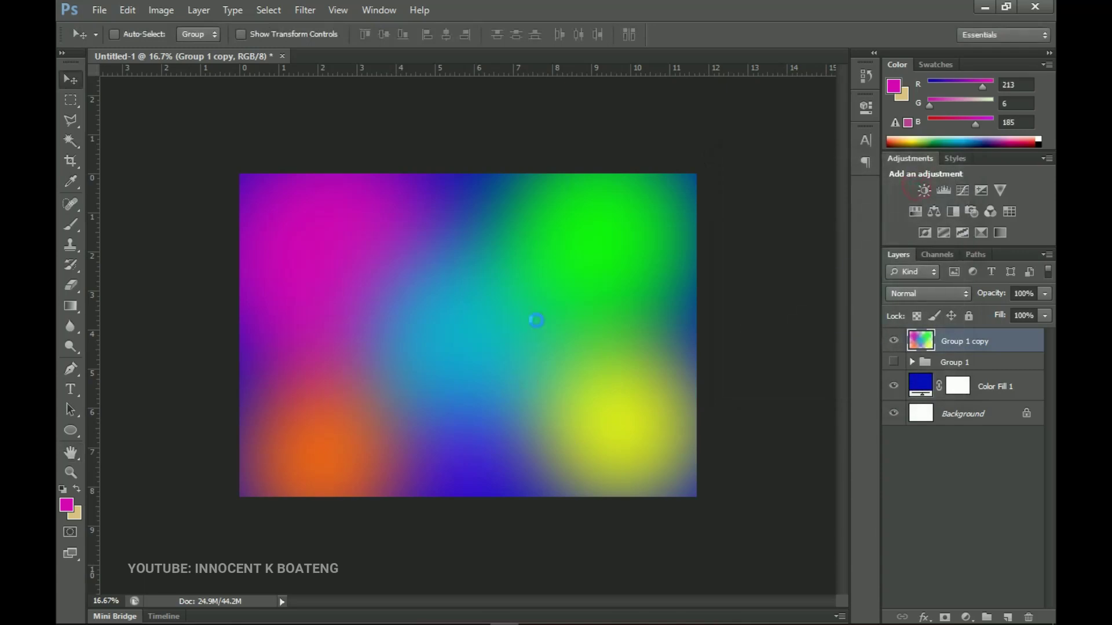
Step: Set Hue/Saturation Hue to -116 on the blurred gradient layer
{"action": "key", "text": "ctrl+space"}
{"action": "left_click_drag", "start_coordinate": [298, 218], "coordinate": [438, 472]}
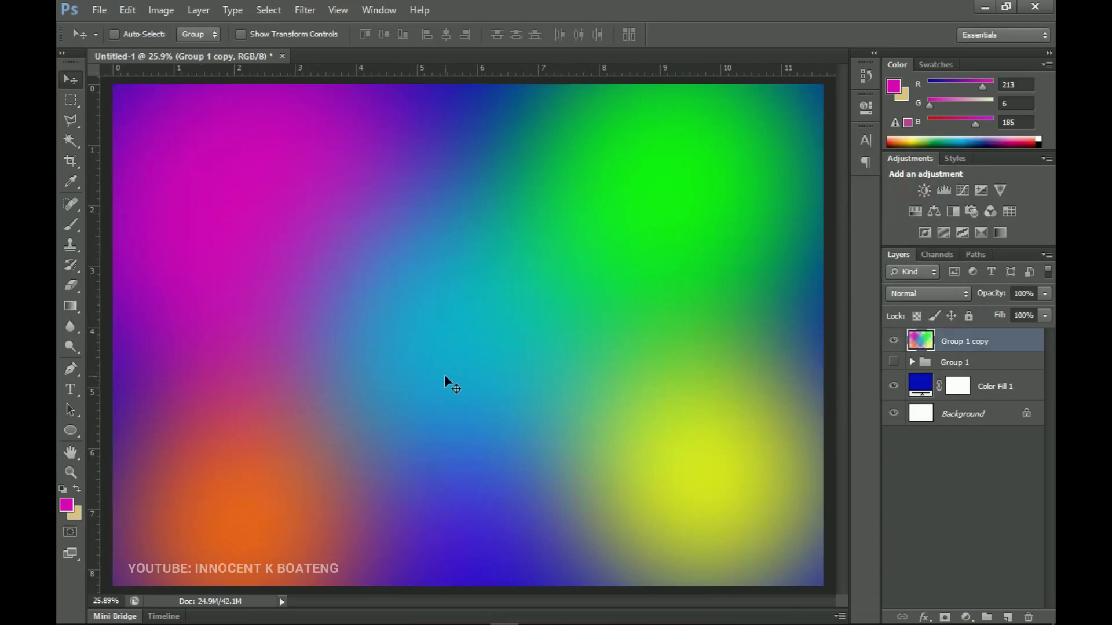
{"action": "key", "text": "ctrl+space"}
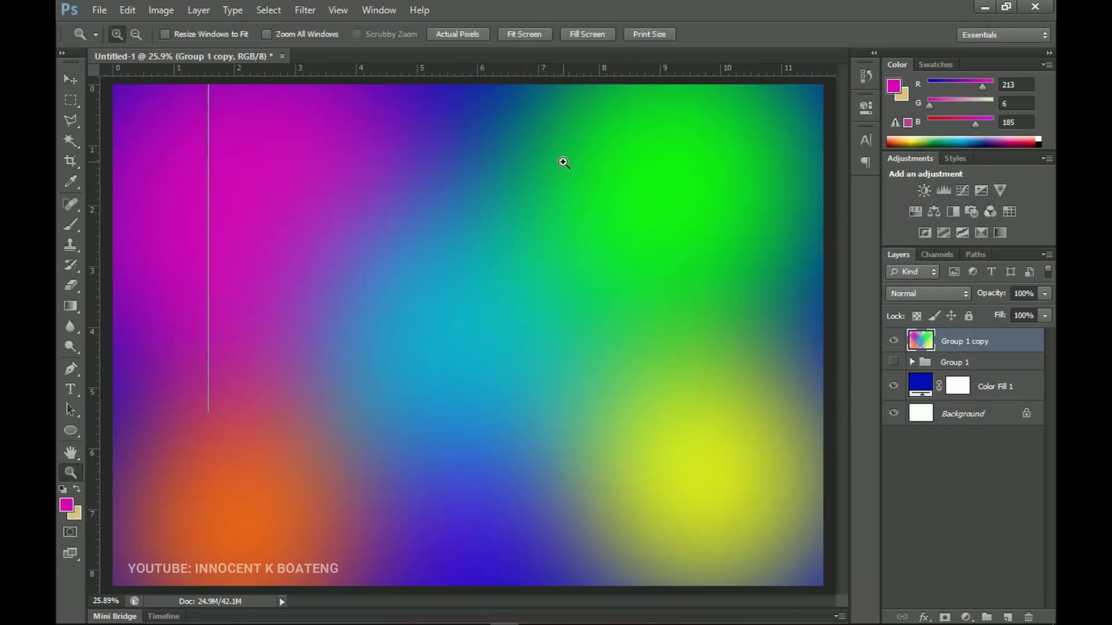
{"action": "left_click", "coordinate": [564, 164]}
{"action": "left_click", "coordinate": [564, 163]}
{"action": "left_click", "coordinate": [563, 163], "text": "ctrl+alt"}
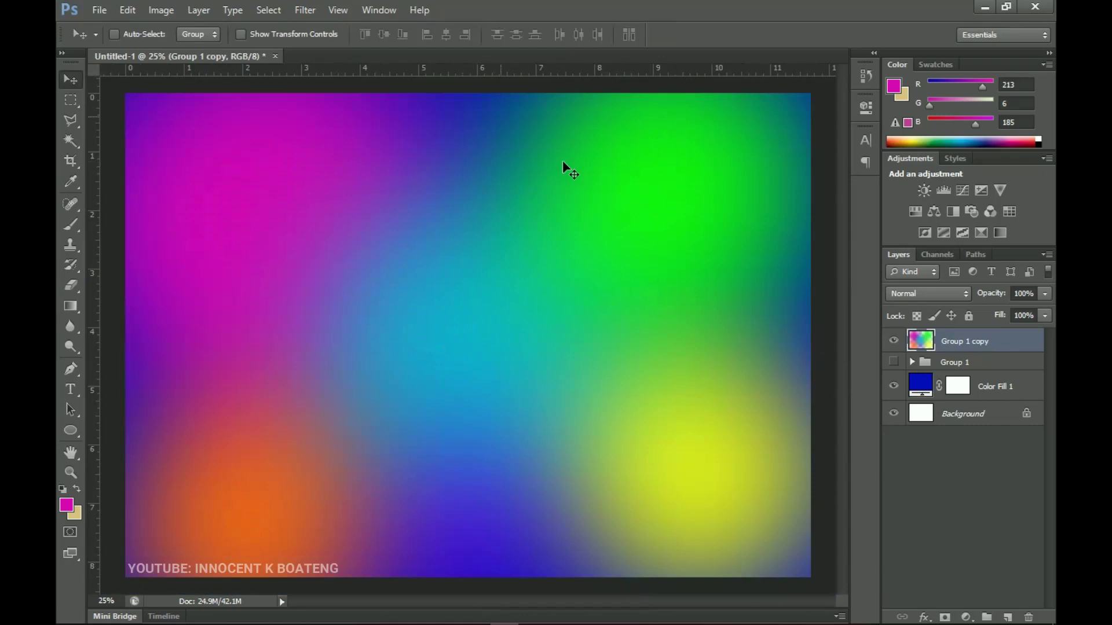
{"action": "key", "text": "ctrl+u"}
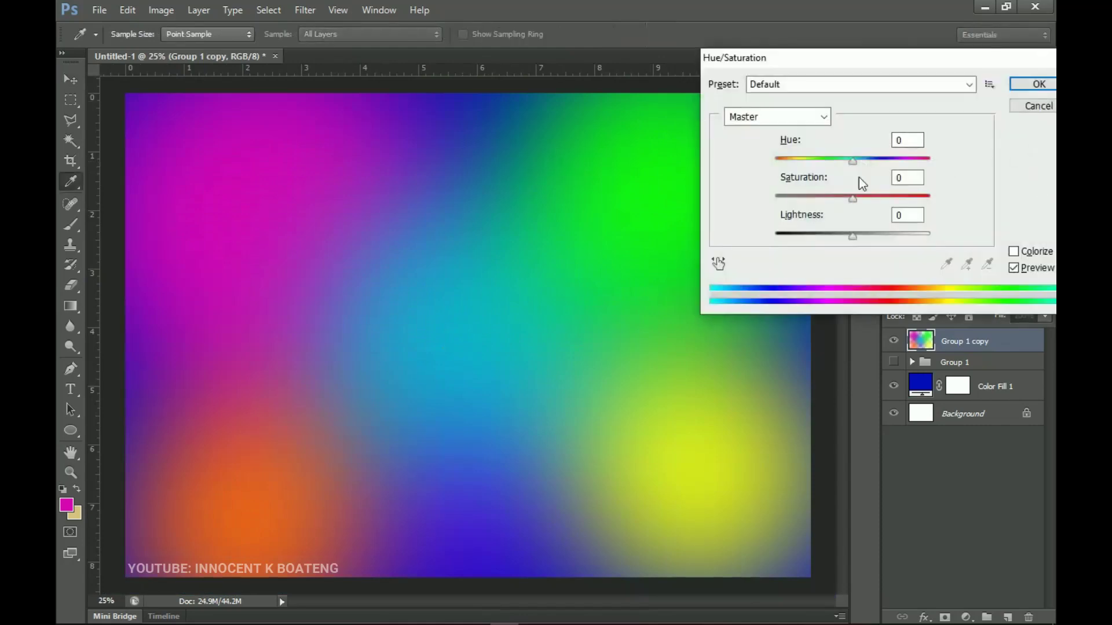
{"action": "left_click_drag", "start_coordinate": [852, 162], "coordinate": [884, 159]}
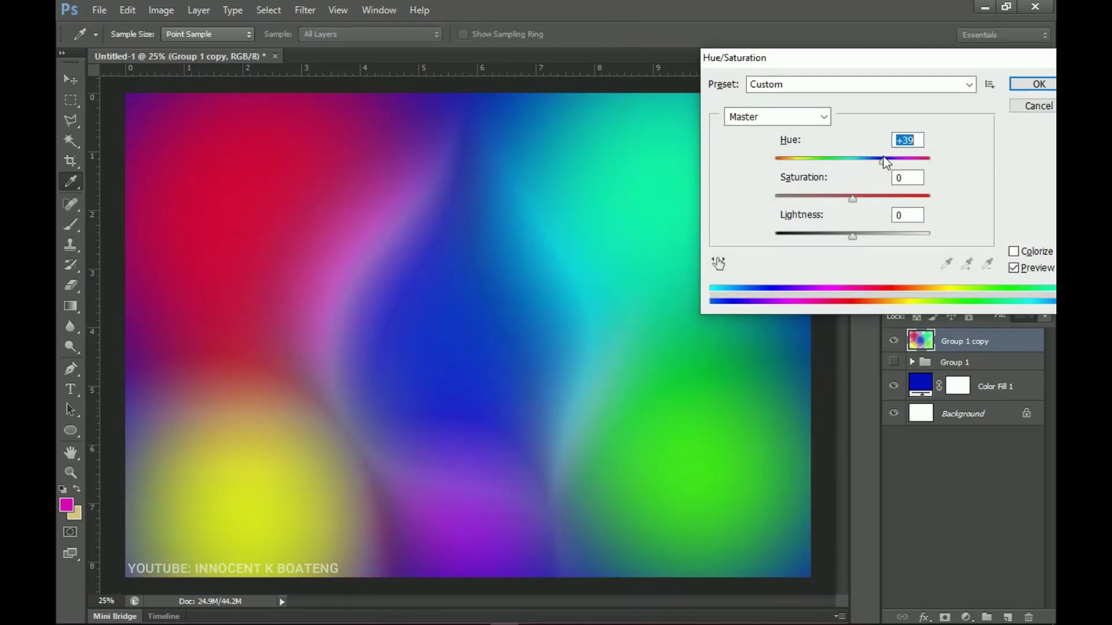
{"action": "left_click_drag", "start_coordinate": [883, 156], "coordinate": [798, 179]}
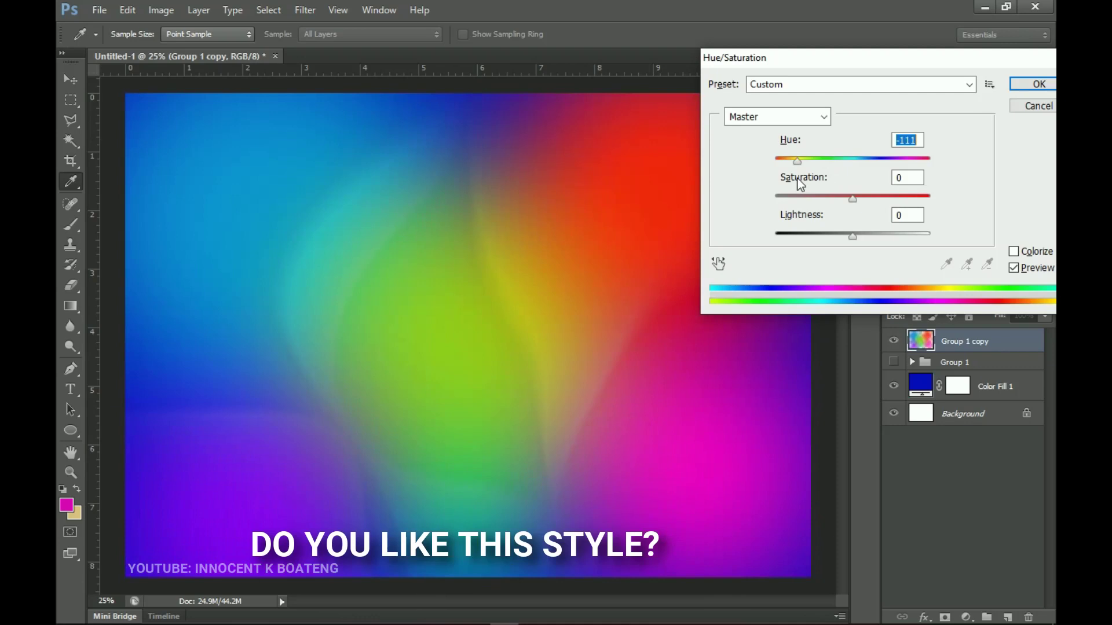
{"action": "left_click_drag", "start_coordinate": [797, 179], "coordinate": [796, 181]}
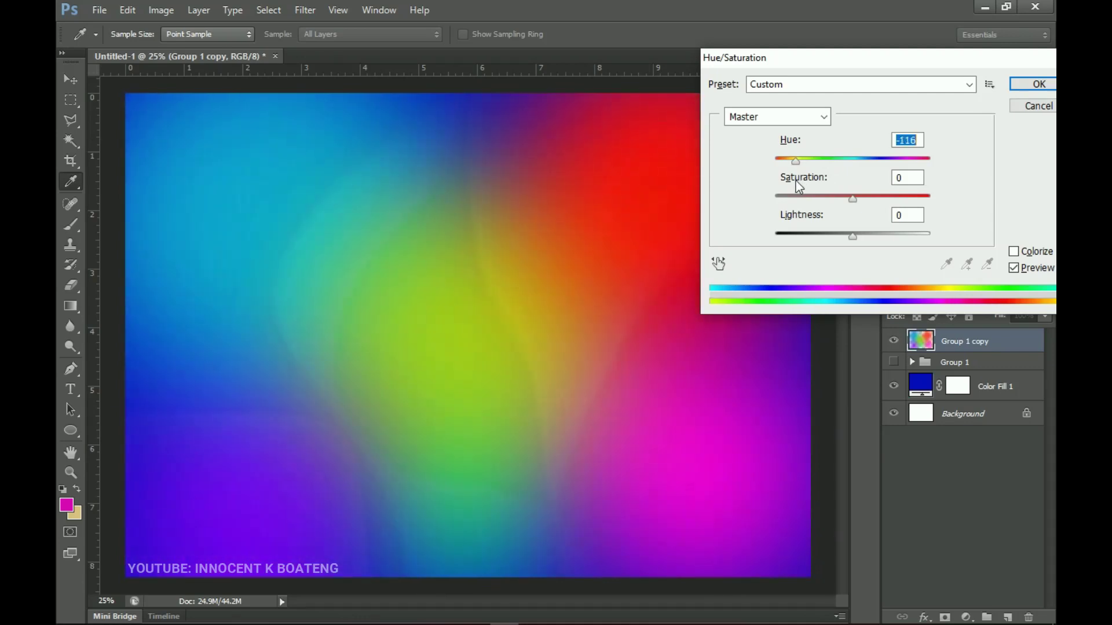
{"action": "left_click", "coordinate": [1032, 84]}
{"action": "key", "text": "v"}
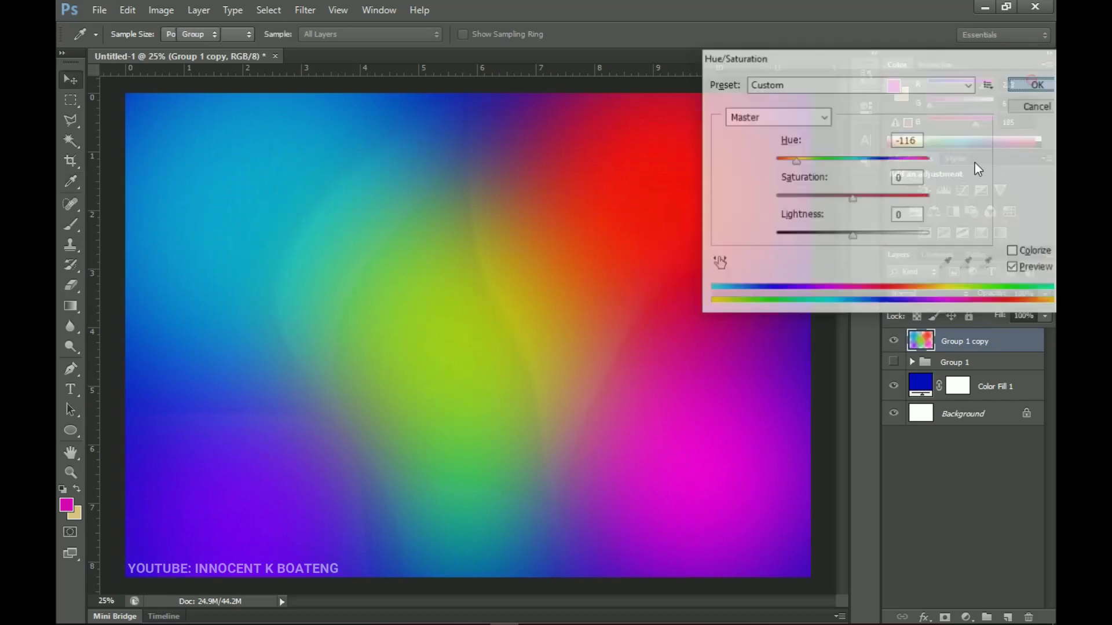
Step: Apply a 137.6-pixel Gaussian Blur to Group 1 copy and zoom out to view the whole image
{"action": "left_click", "coordinate": [307, 10]}
{"action": "mouse_move", "coordinate": [412, 168]}
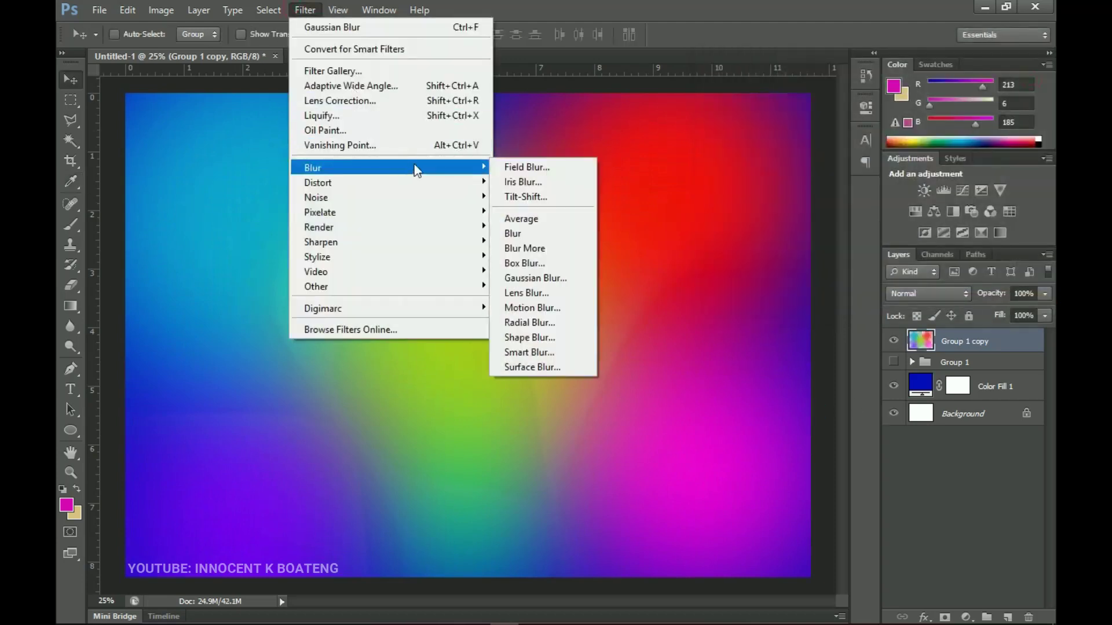
{"action": "left_click", "coordinate": [533, 279]}
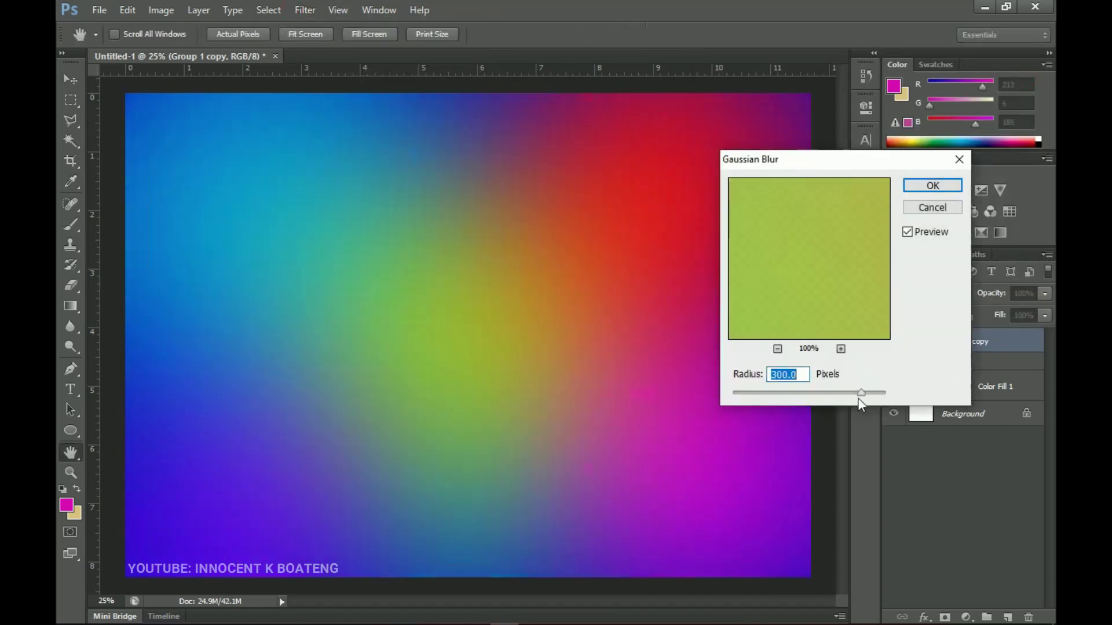
{"action": "left_click", "coordinate": [840, 393]}
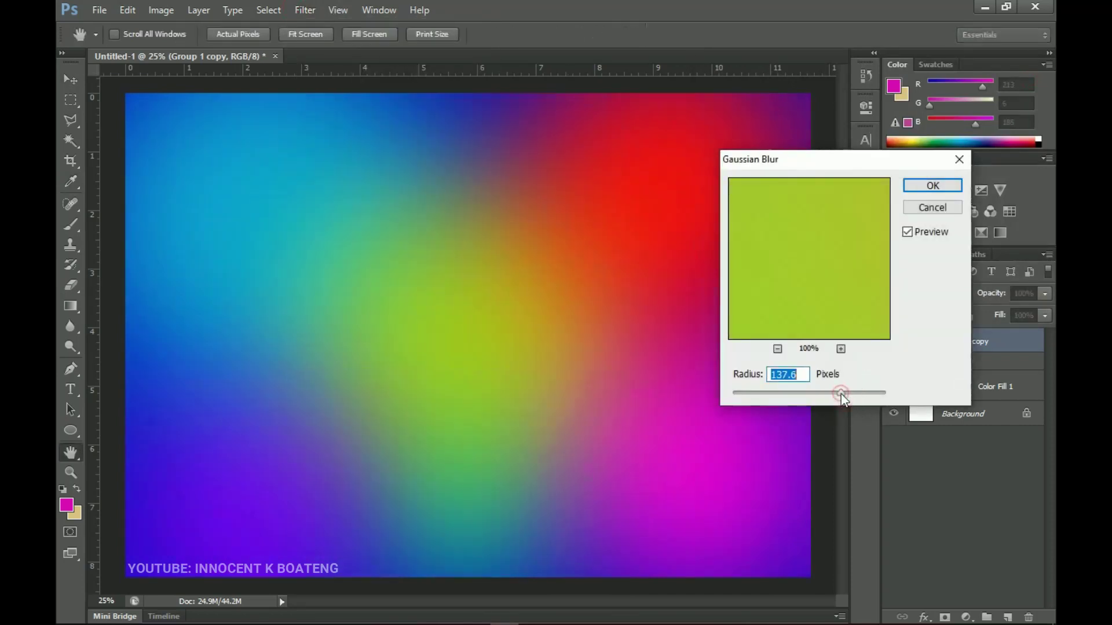
{"action": "left_click", "coordinate": [932, 186]}
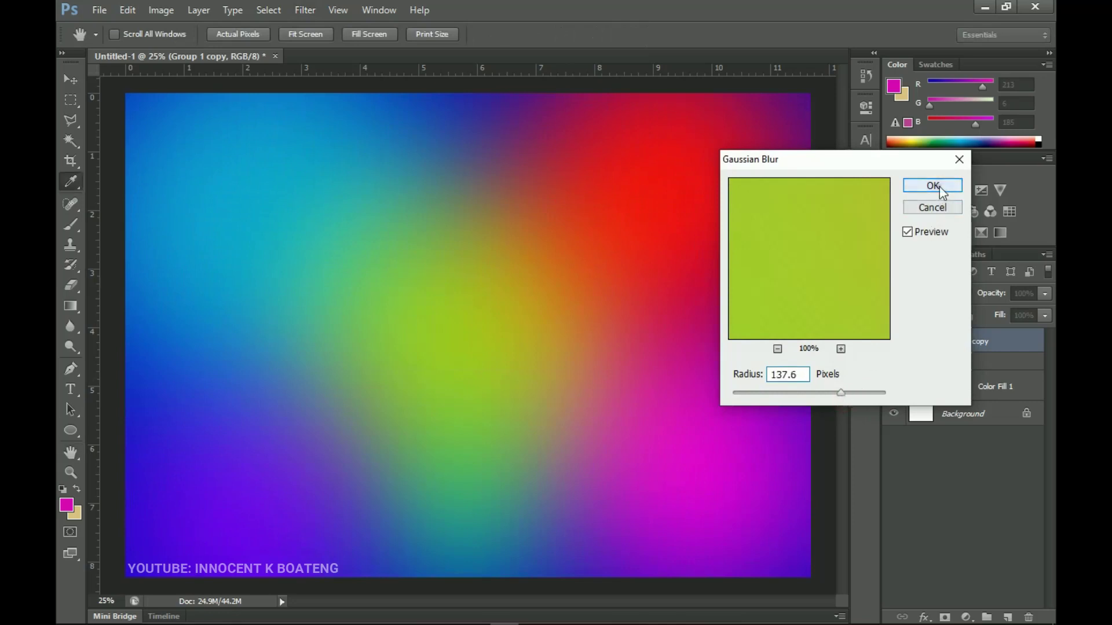
{"action": "key", "text": "z"}
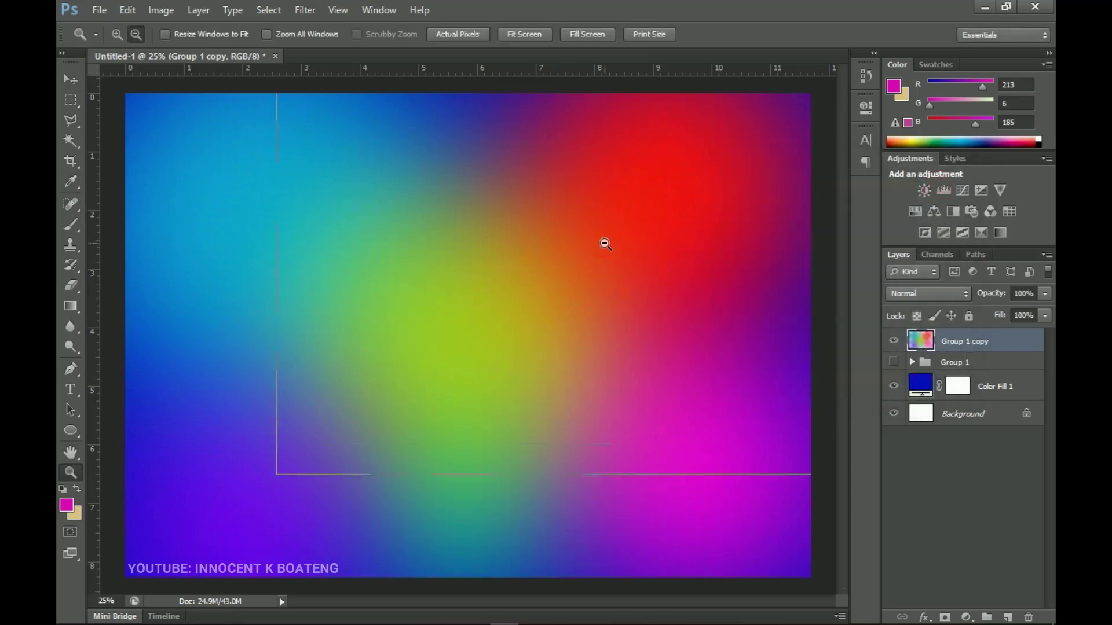
{"action": "left_click", "coordinate": [605, 244], "text": "alt"}
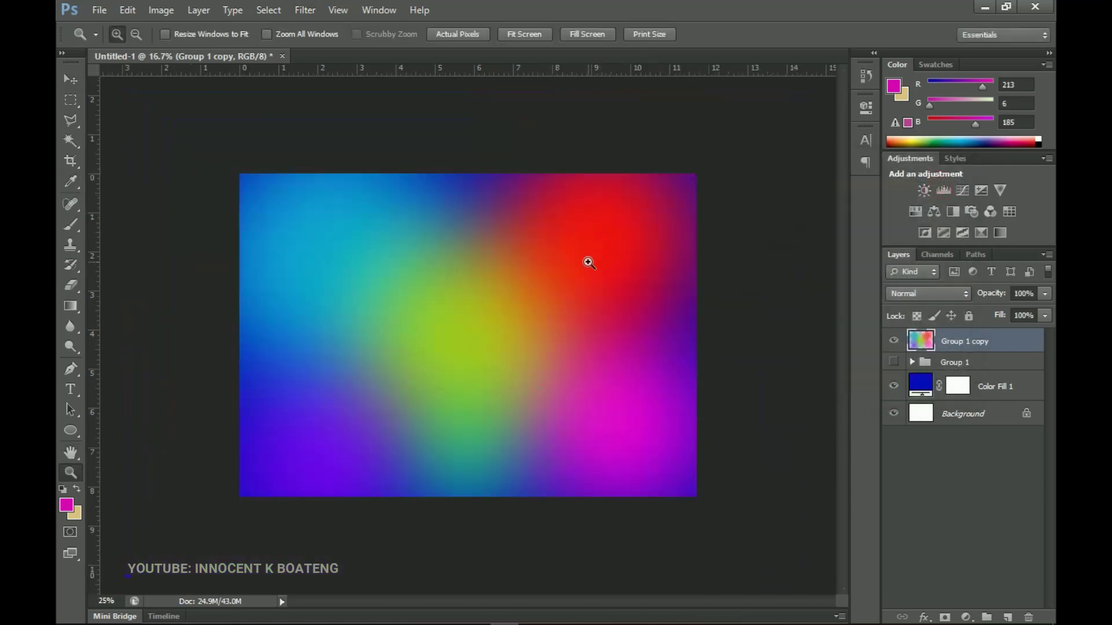
{"action": "key", "text": "v"}
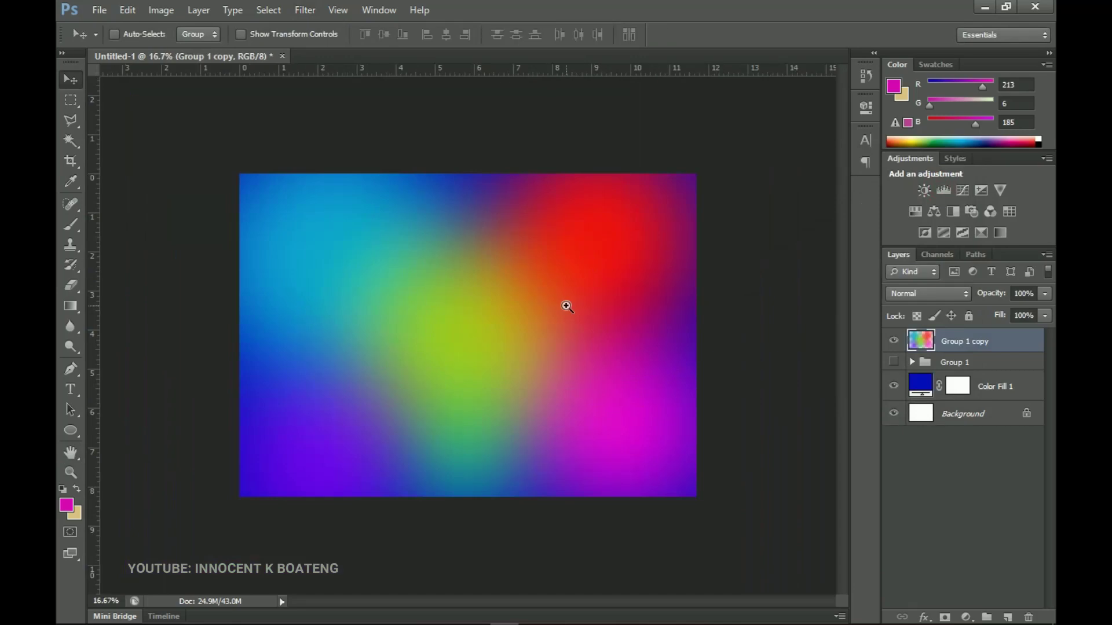
{"action": "left_click", "coordinate": [894, 342]}
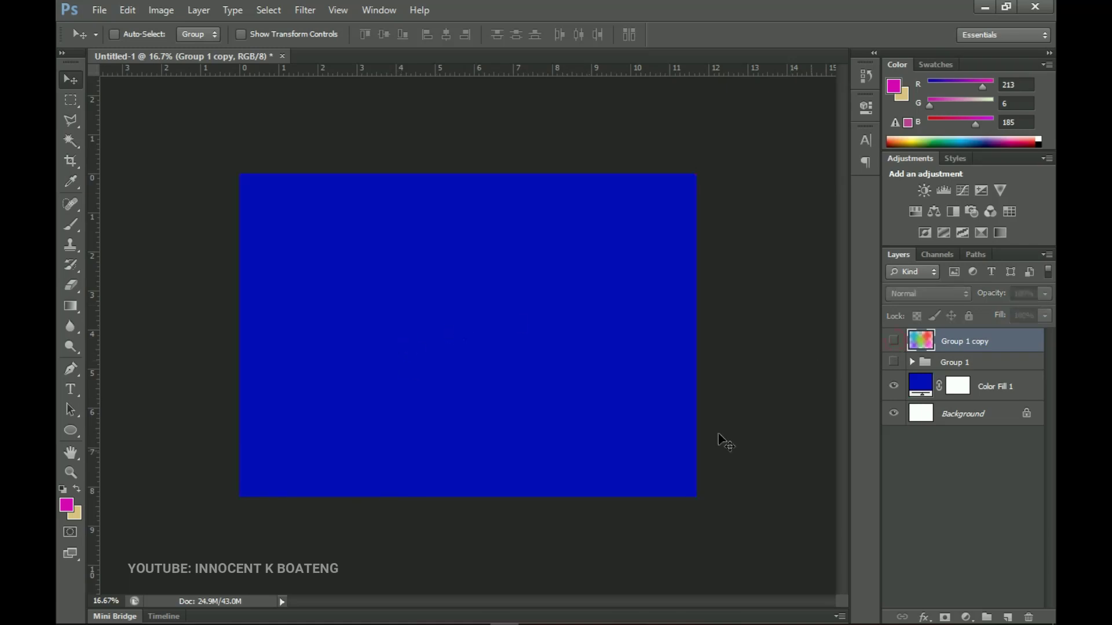
{"action": "left_click", "coordinate": [894, 363]}
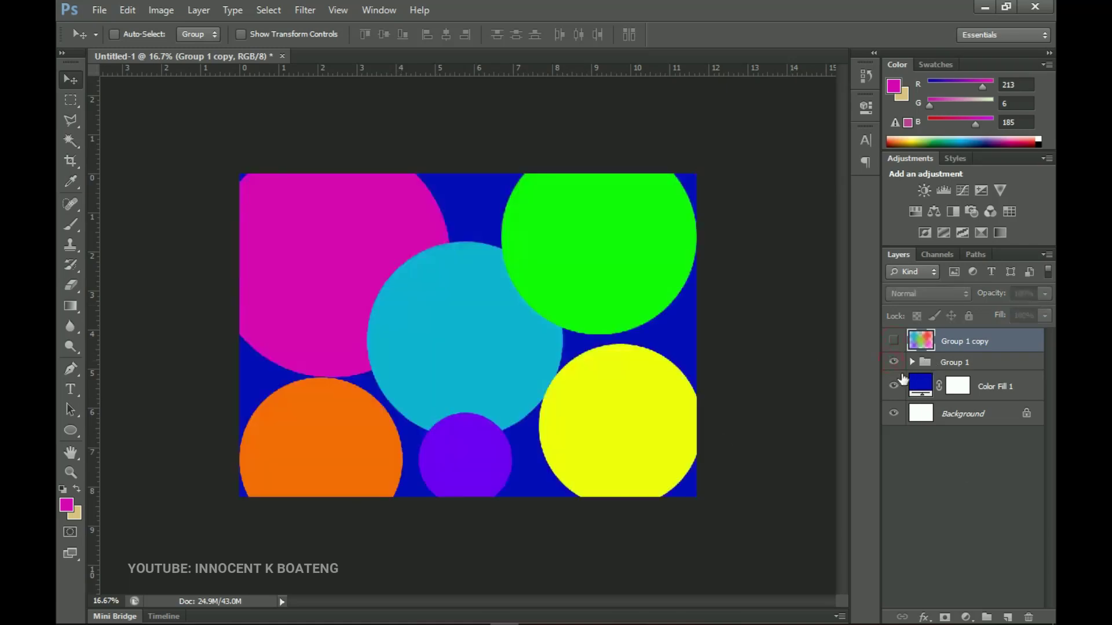
{"action": "left_click", "coordinate": [912, 362]}
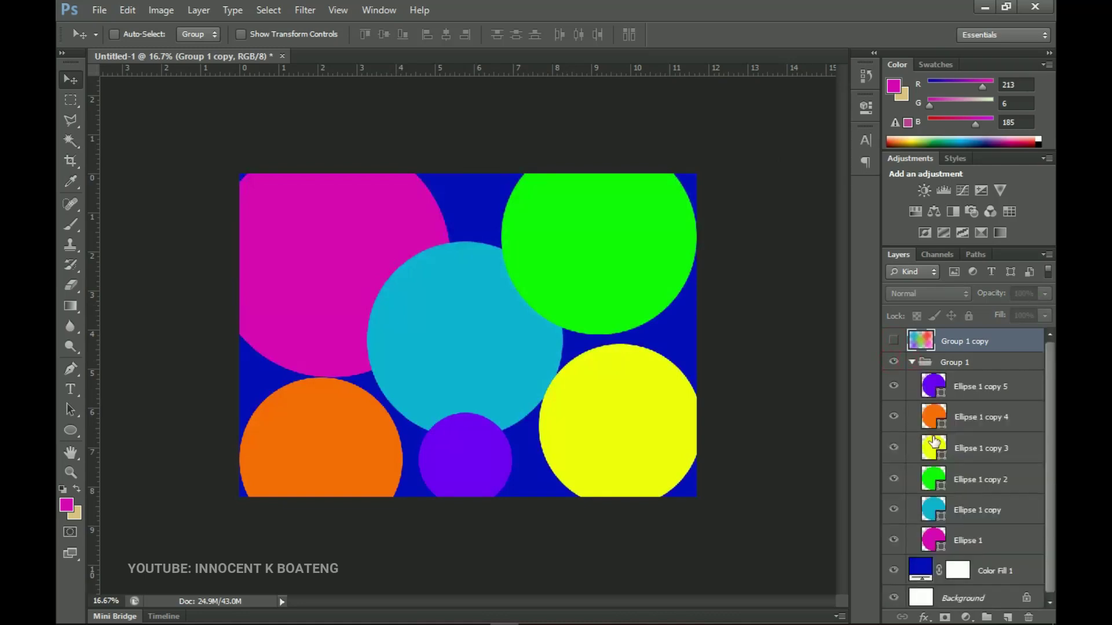
{"action": "left_click", "coordinate": [912, 363]}
{"action": "left_click", "coordinate": [893, 362]}
{"action": "left_click", "coordinate": [892, 342]}
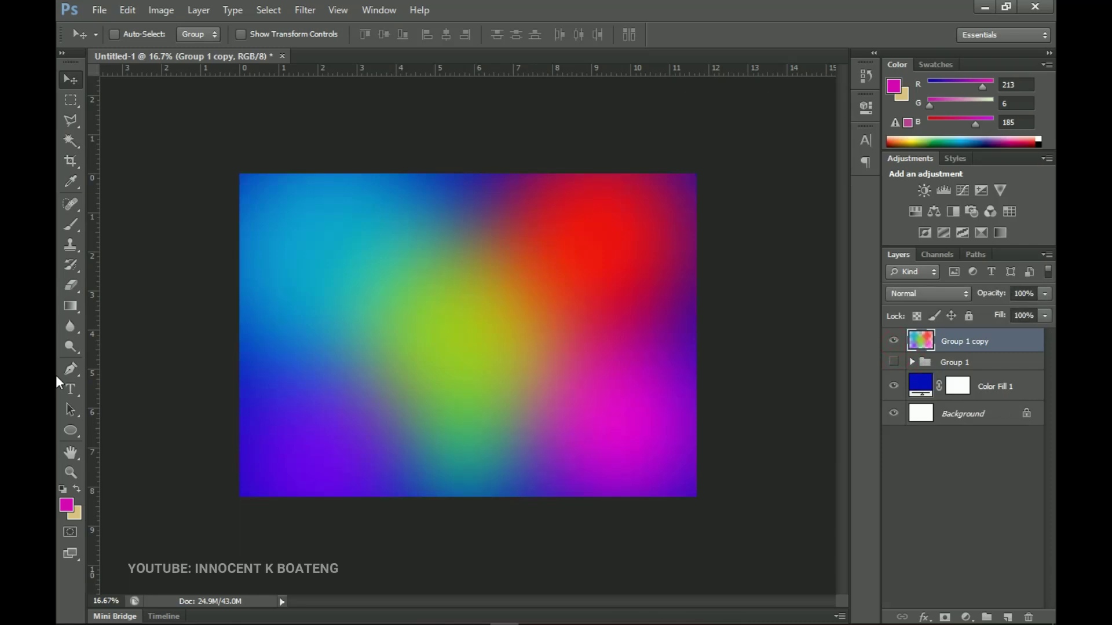
{"action": "key", "text": "ctrl+0"}
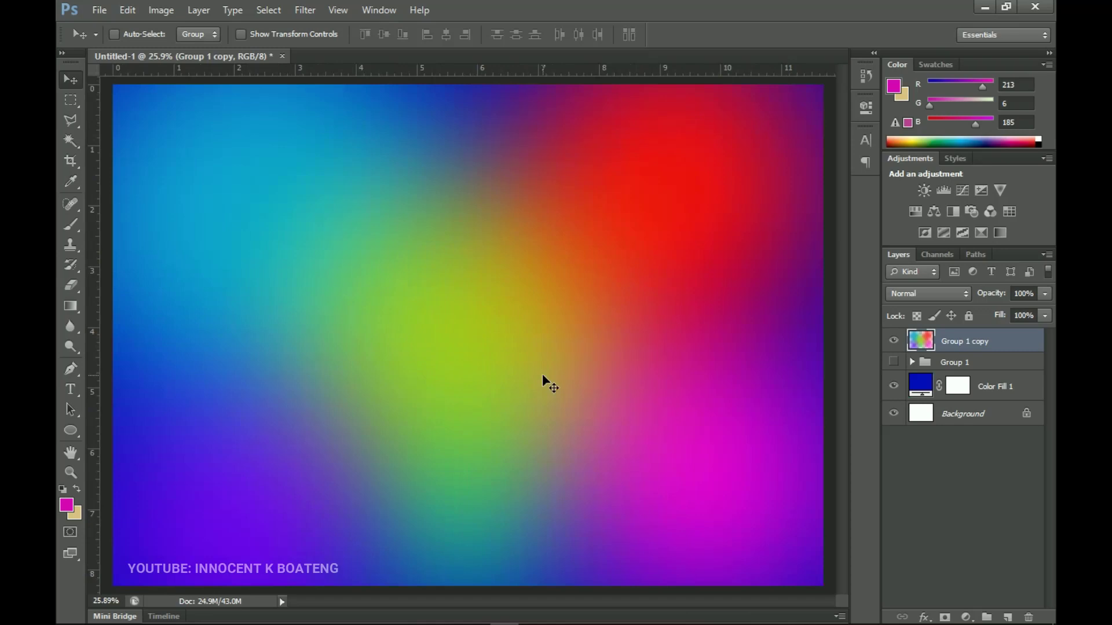
{"action": "left_click", "coordinate": [984, 7]}
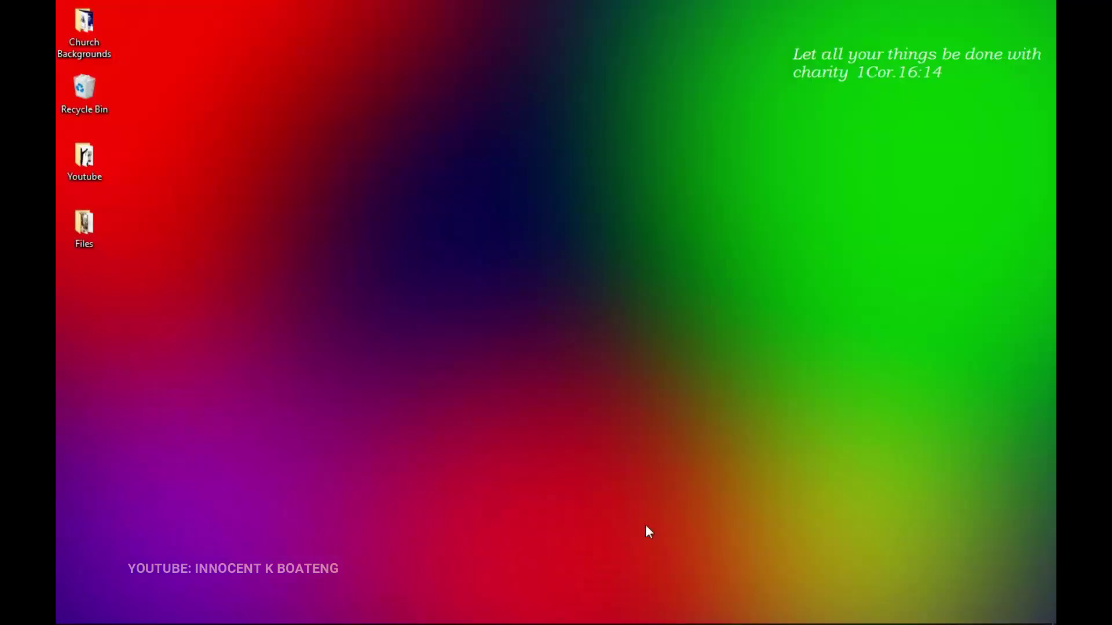
{"action": "mouse_move", "coordinate": [529, 620]}
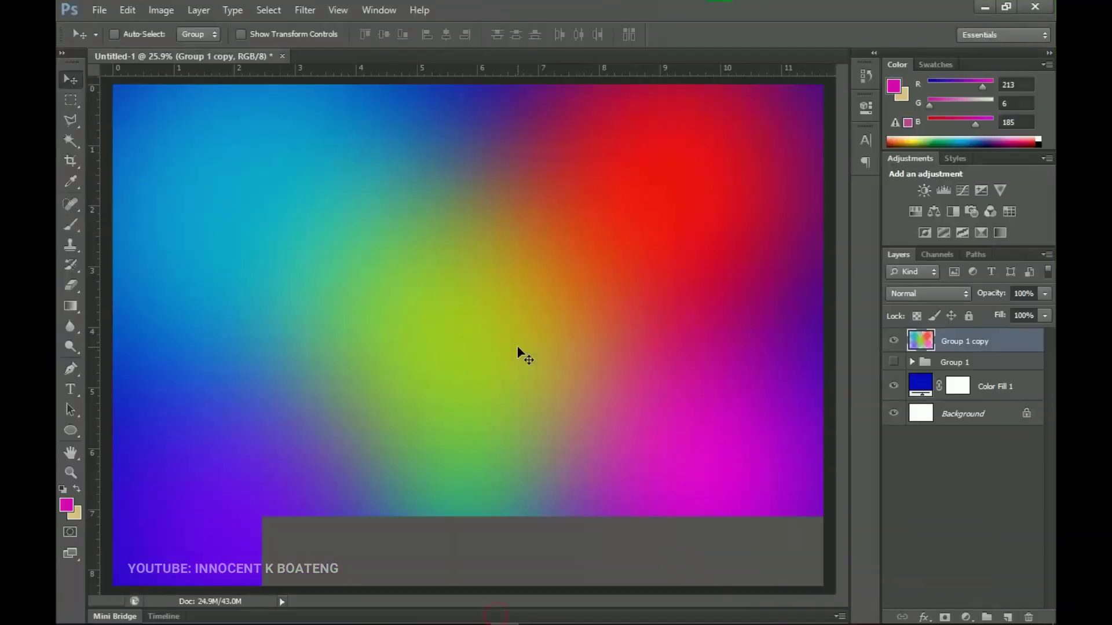